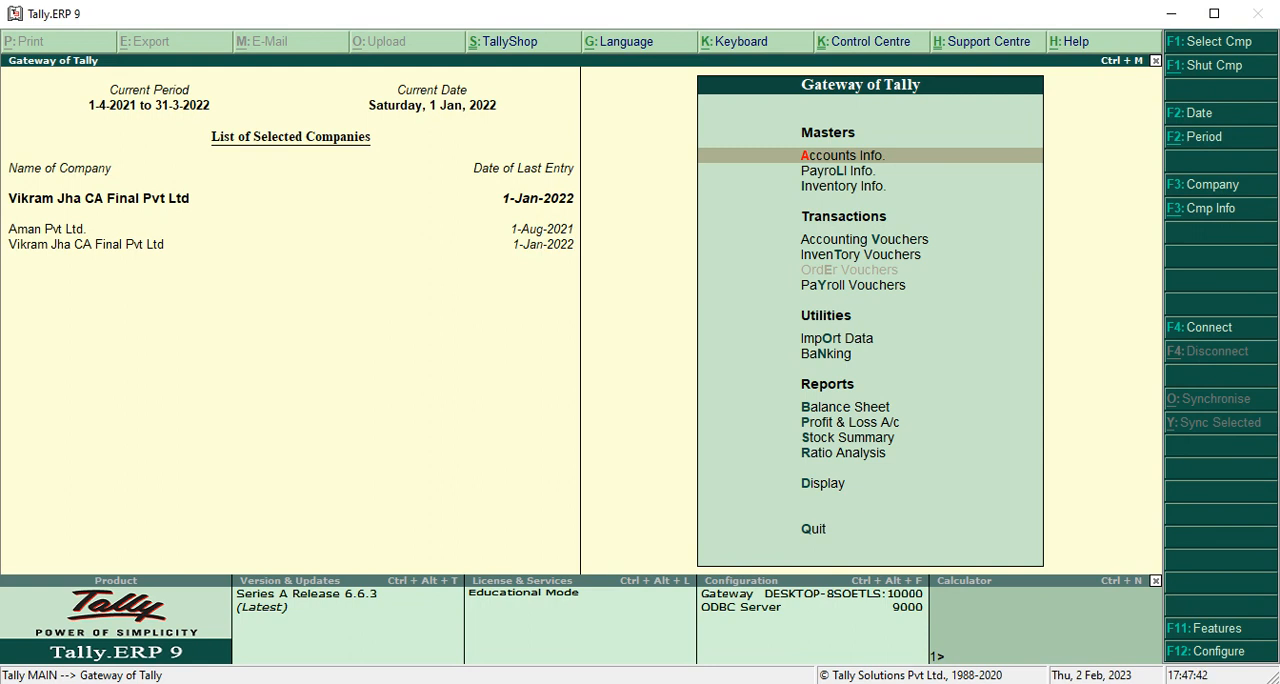
Open the voucher types options in the accounts masters.
{"action": "key", "text": "Return"}
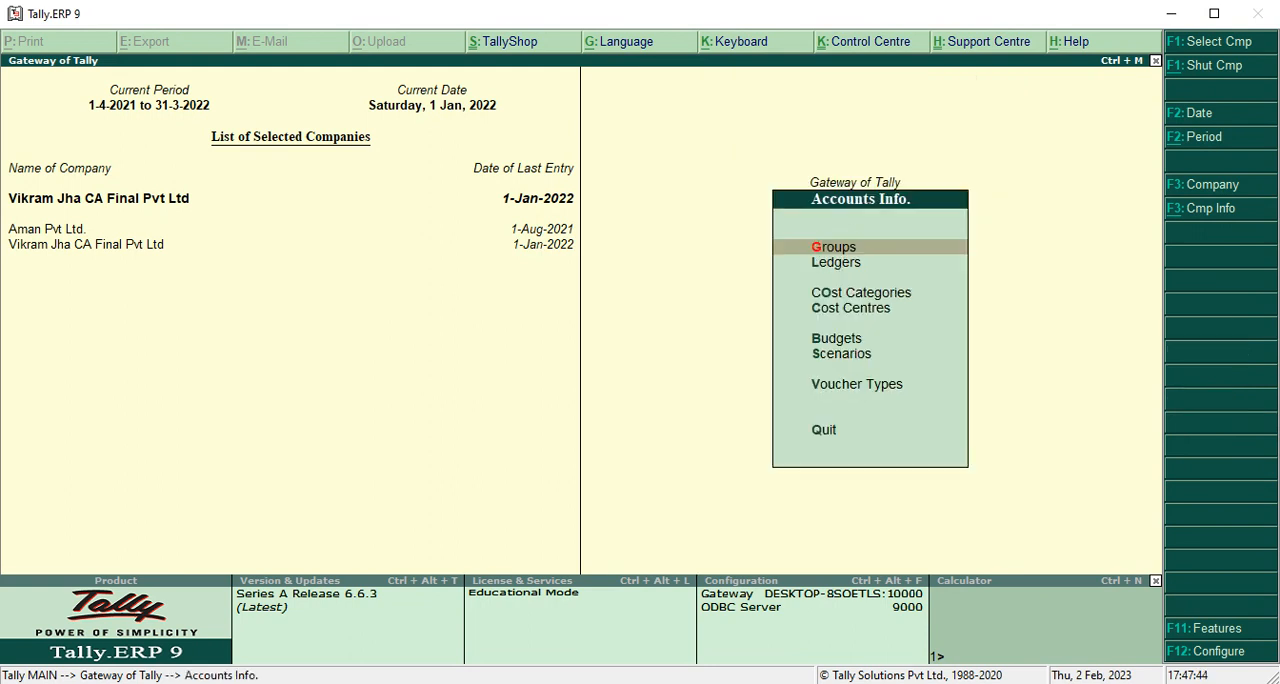
{"action": "key", "text": "Down"}
{"action": "key", "text": "Down"}
{"action": "key", "text": "Down"}
{"action": "key", "text": "Down"}
{"action": "key", "text": "Down"}
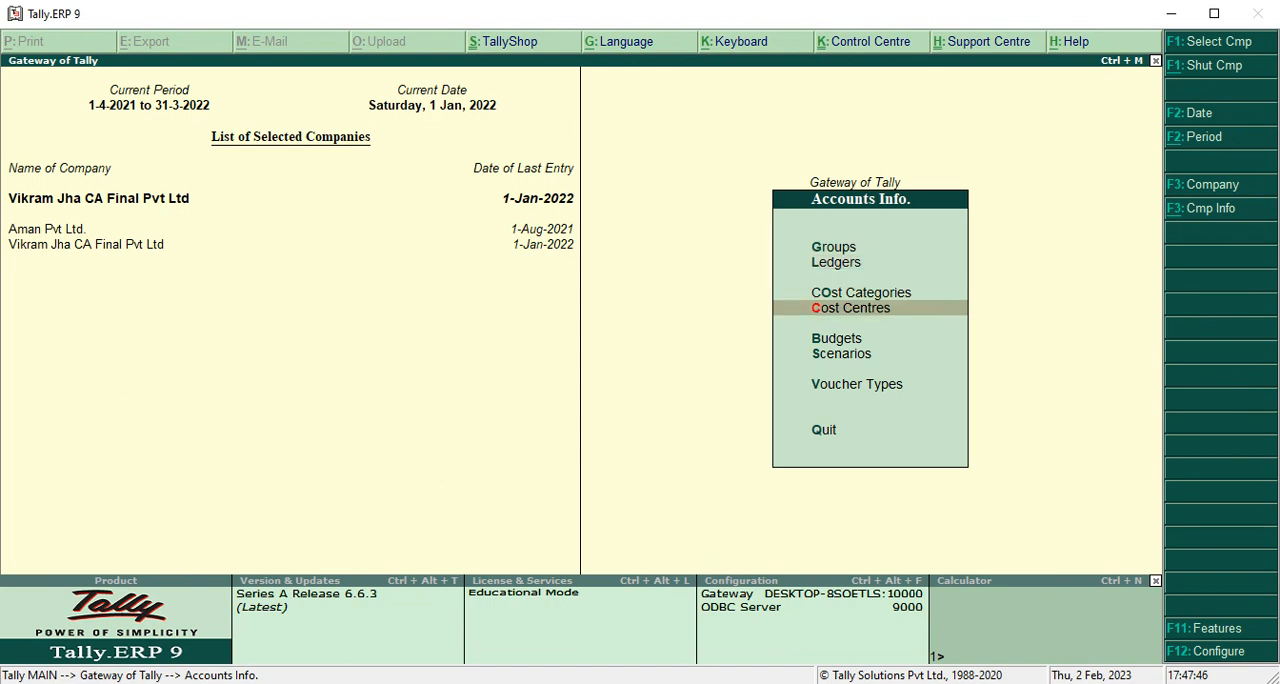
{"action": "key", "text": "Down"}
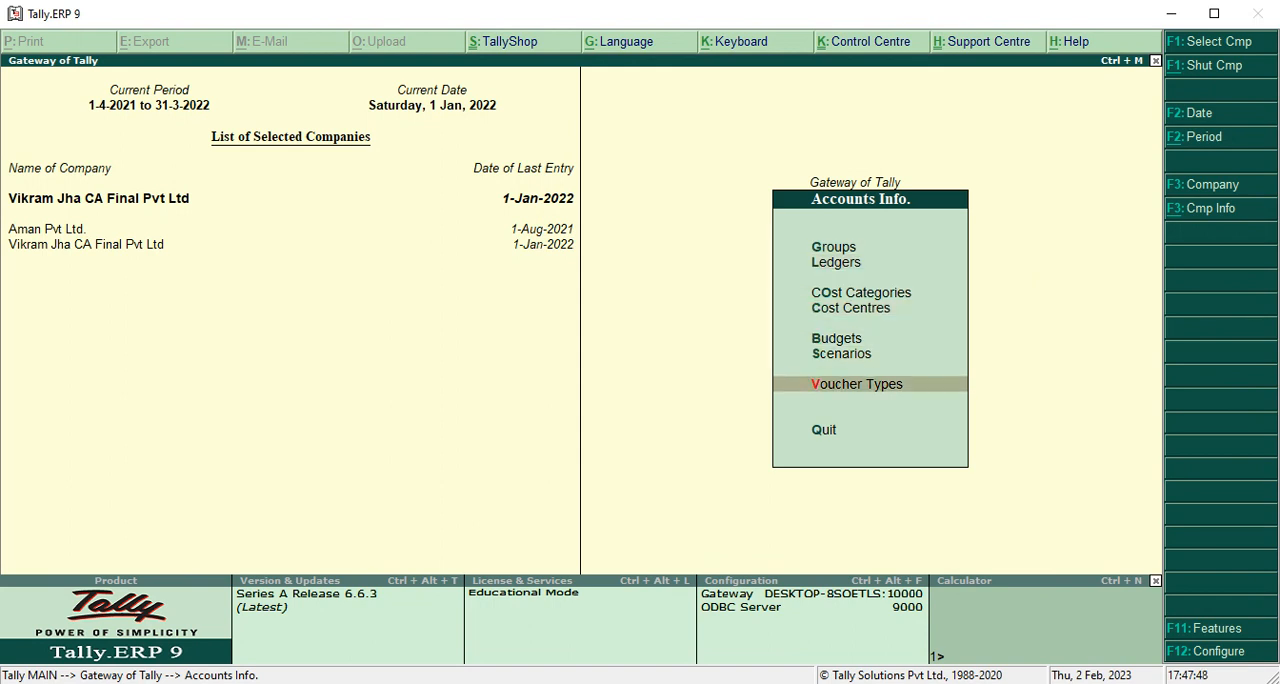
{"action": "key", "text": "Return"}
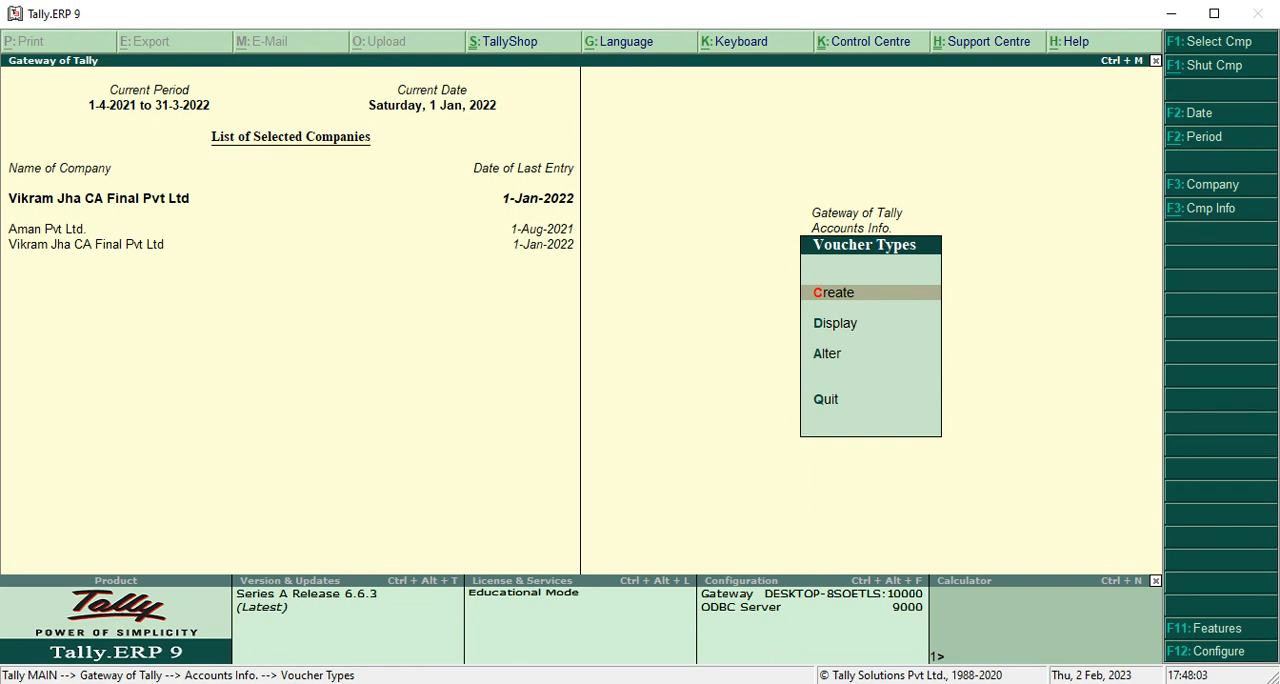
Open the Sales voucher type for alteration.
{"action": "key", "text": "Down"}
{"action": "key", "text": "Down"}
{"action": "key", "text": "Down"}
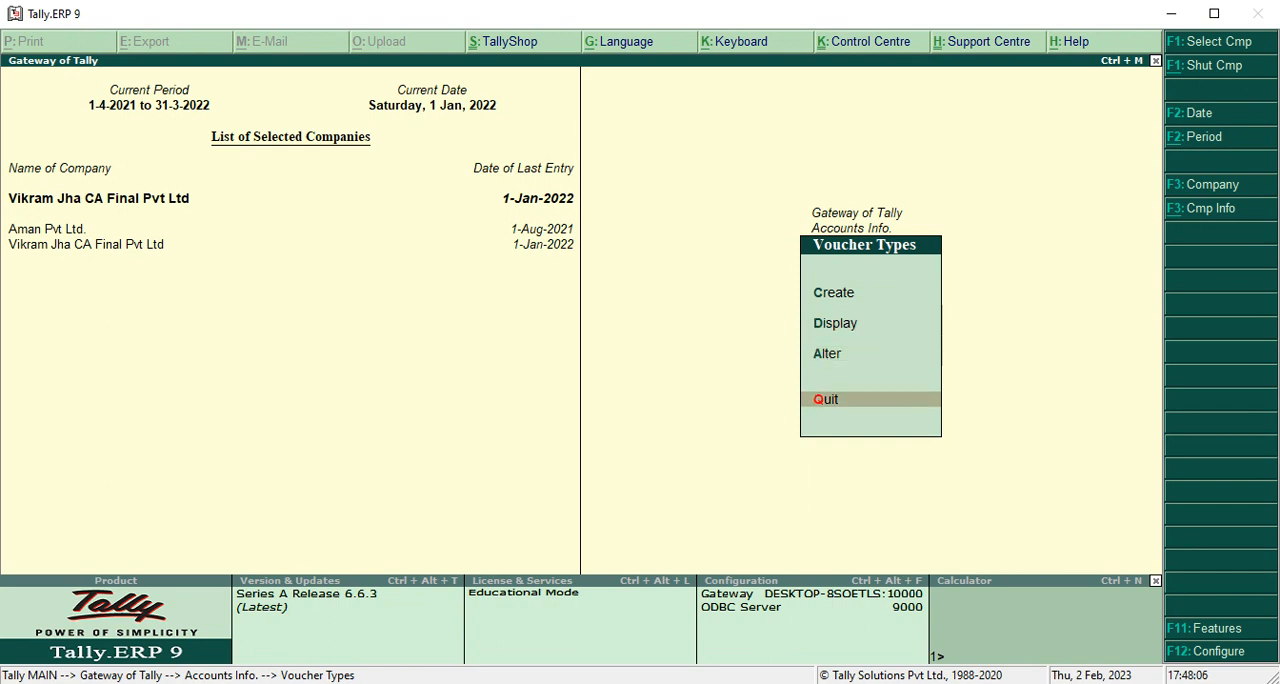
{"action": "key", "text": "Up"}
{"action": "key", "text": "Return"}
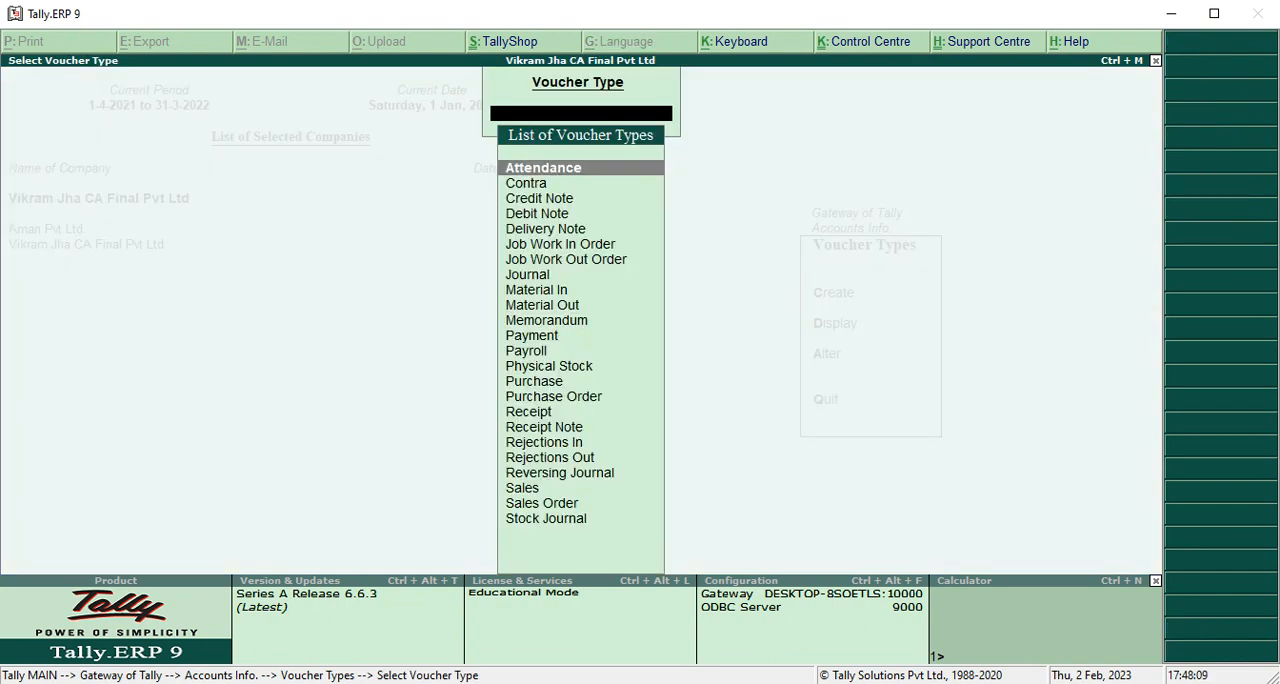
{"action": "type", "text": "Sal"}
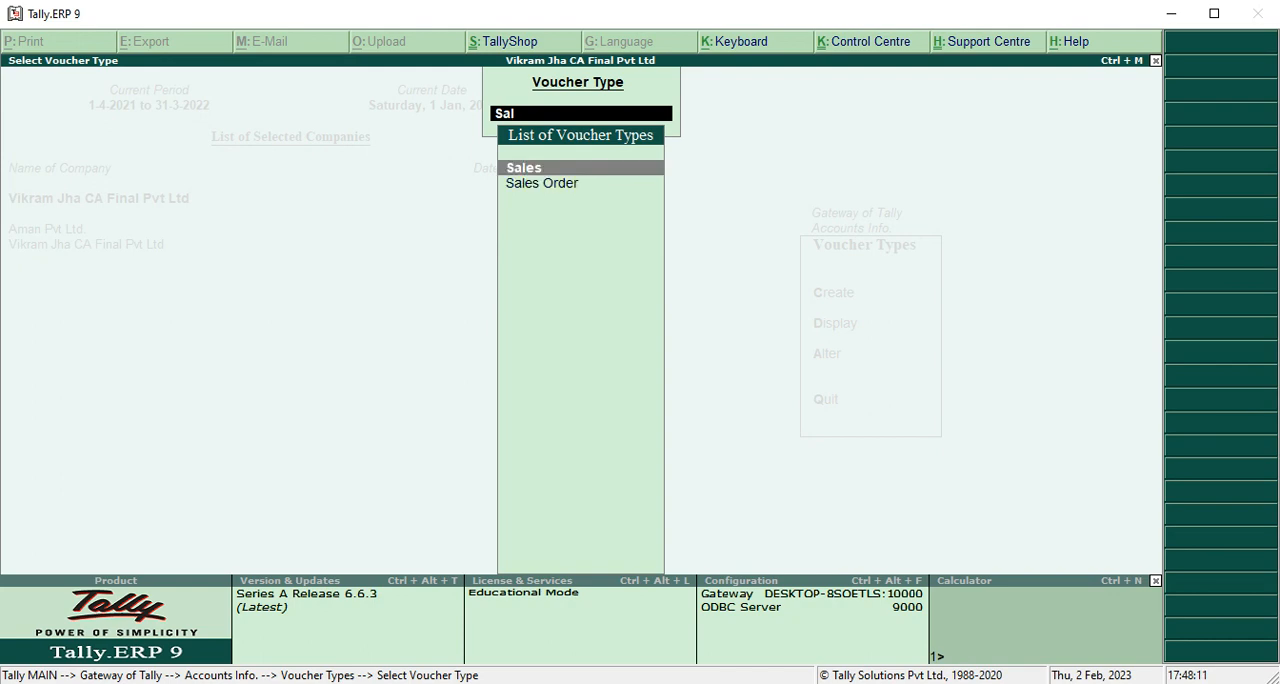
{"action": "key", "text": "Return"}
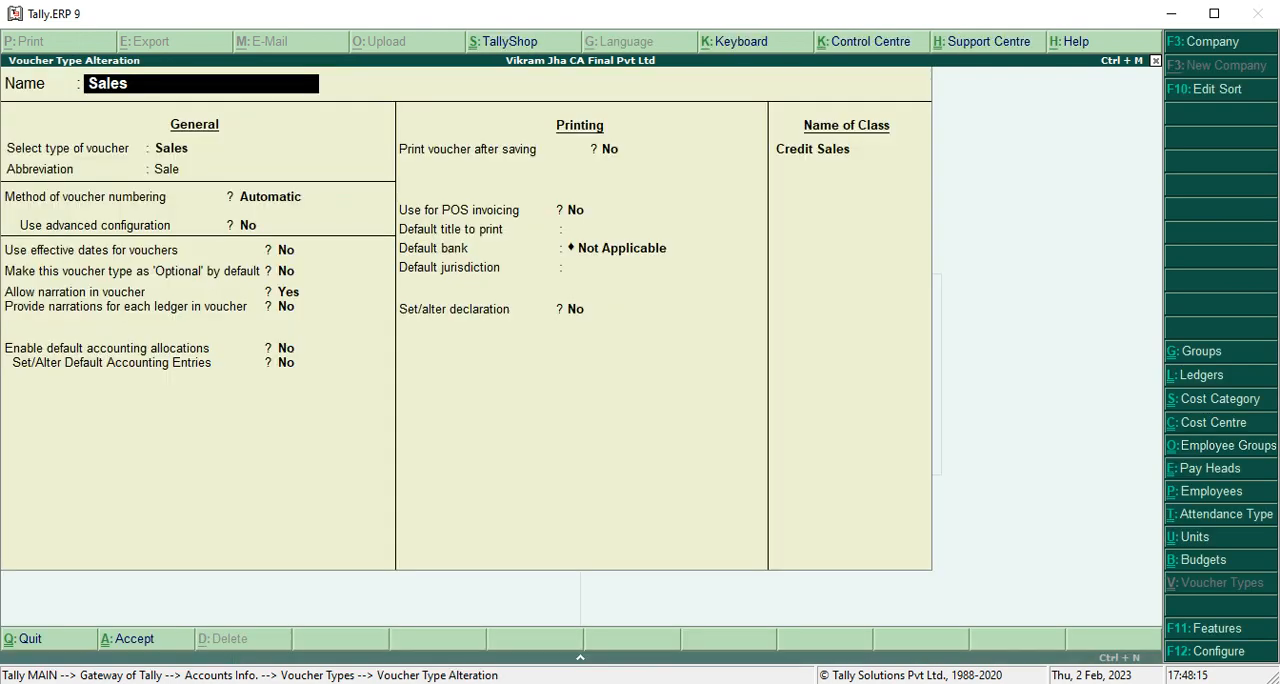
Keep the Sales voucher type's general and printing settings and open its Credit Sales class.
{"action": "key", "text": "Return"}
{"action": "key", "text": "Return"}
{"action": "key", "text": "Return"}
{"action": "key", "text": "Return"}
{"action": "key", "text": "Return"}
{"action": "key", "text": "Return"}
{"action": "key", "text": "Return"}
{"action": "key", "text": "Return"}
{"action": "key", "text": "Return"}
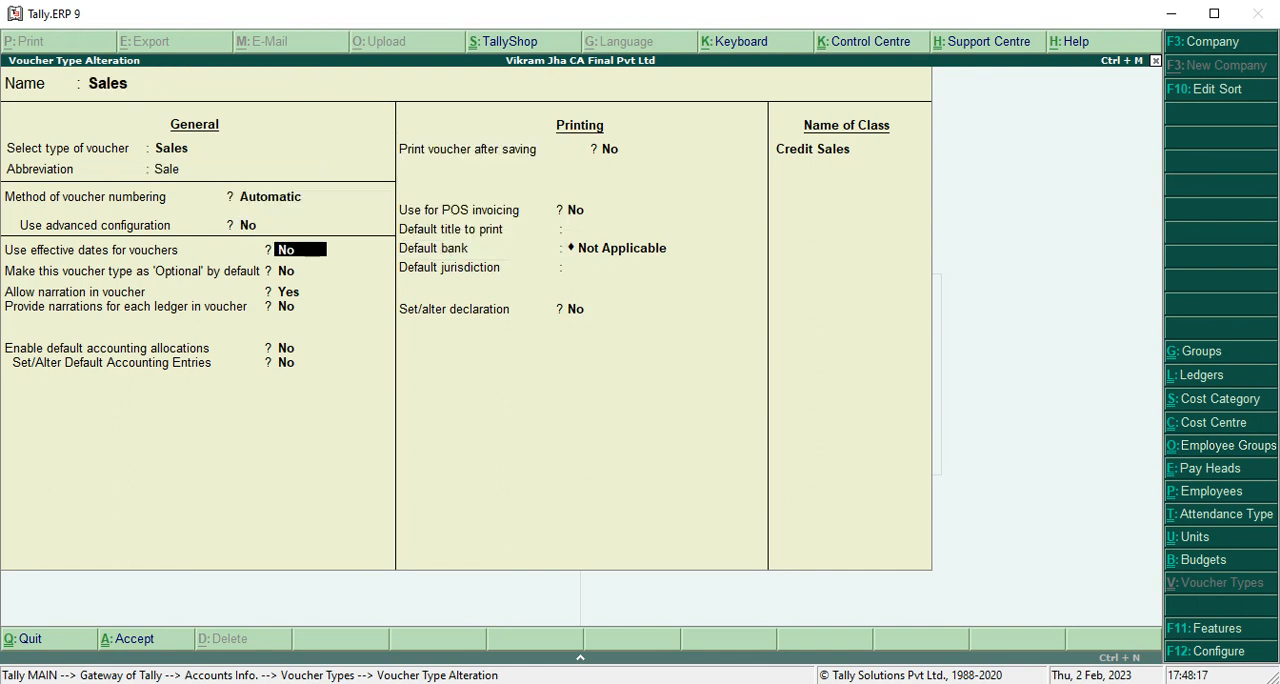
{"action": "key", "text": "Return"}
{"action": "key", "text": "Return"}
{"action": "key", "text": "Return"}
{"action": "key", "text": "Return"}
{"action": "key", "text": "Return"}
{"action": "key", "text": "Return"}
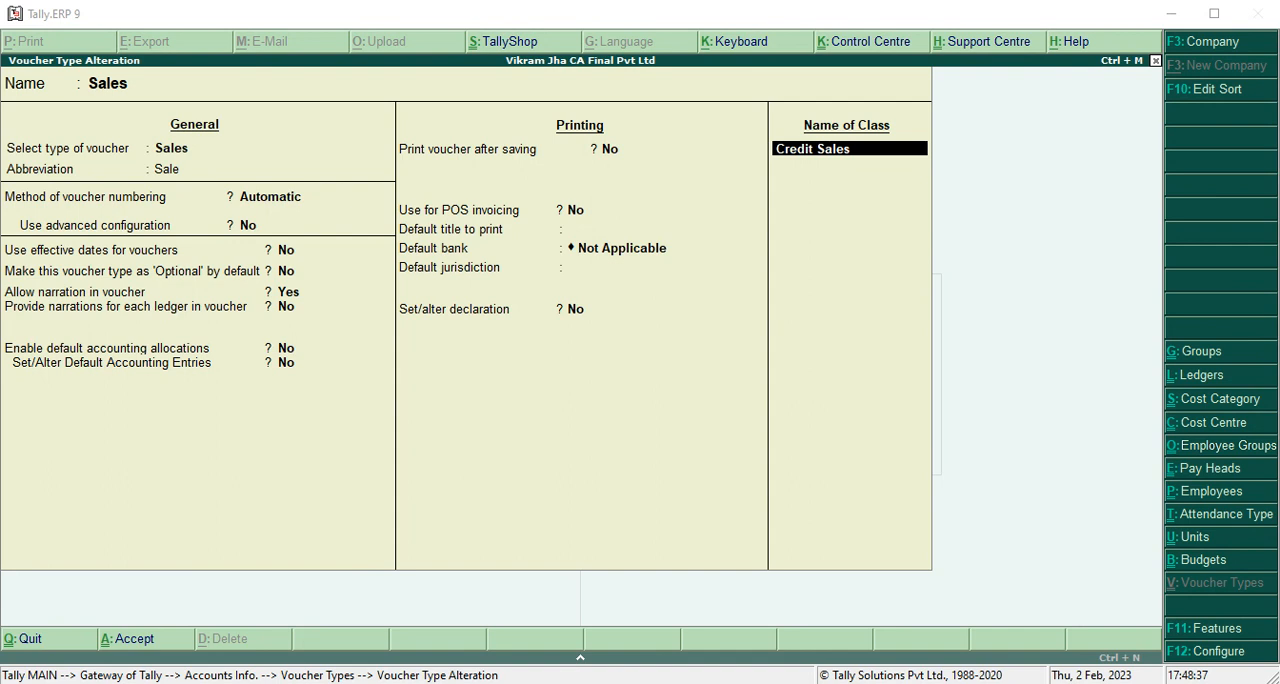
{"action": "key", "text": "Return"}
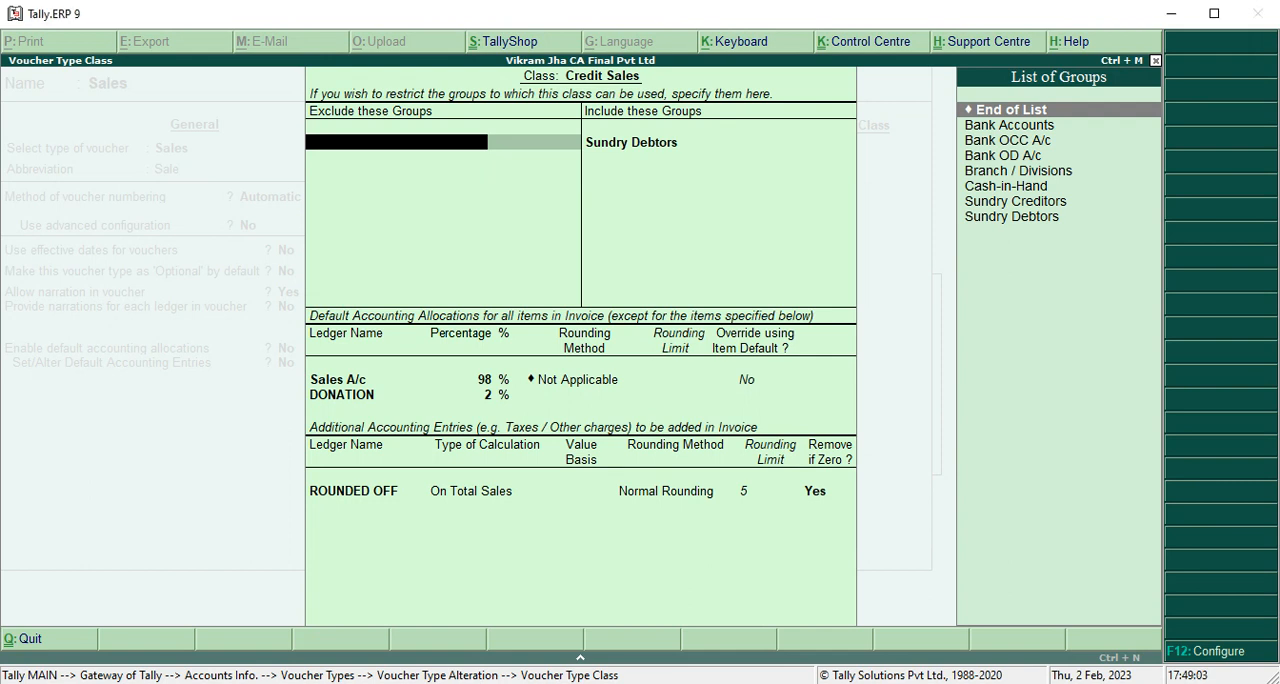
Leave the excluded groups of the Credit Sales class empty and keep Sundry Debtors as the only included group.
{"action": "key", "text": "Return"}
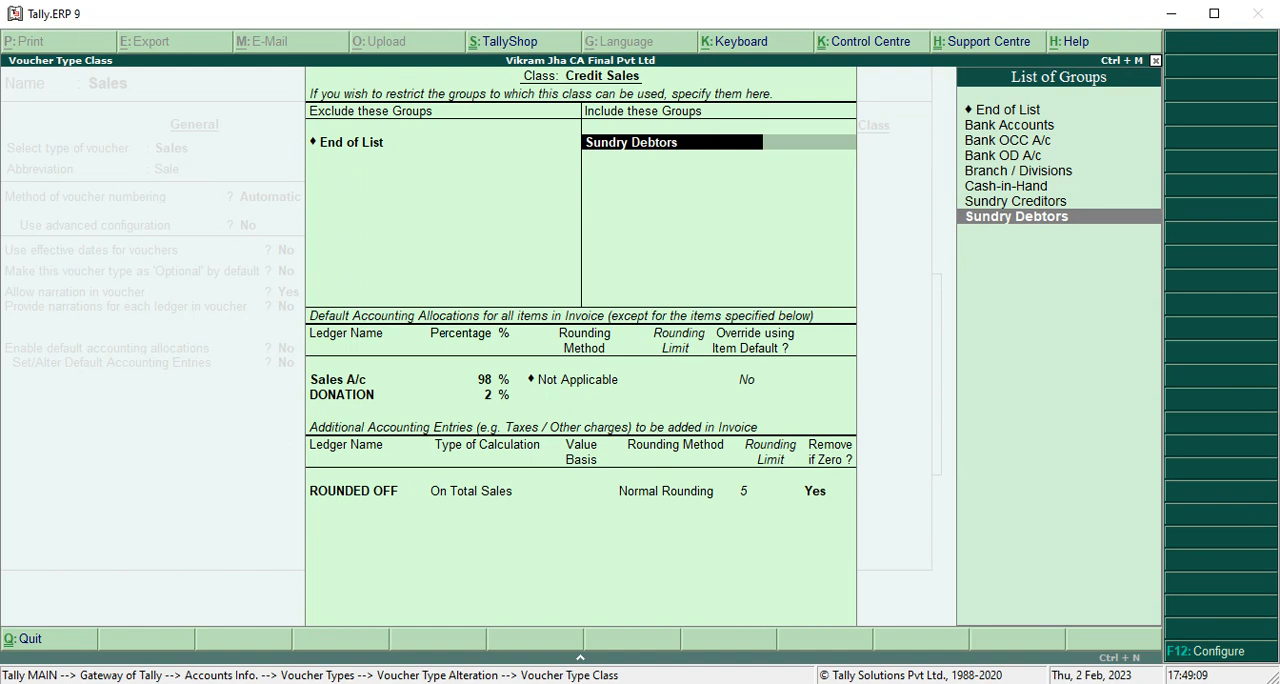
{"action": "key", "text": "alt+Tab"}
{"action": "key", "text": "alt+Tab"}
{"action": "key", "text": "Return"}
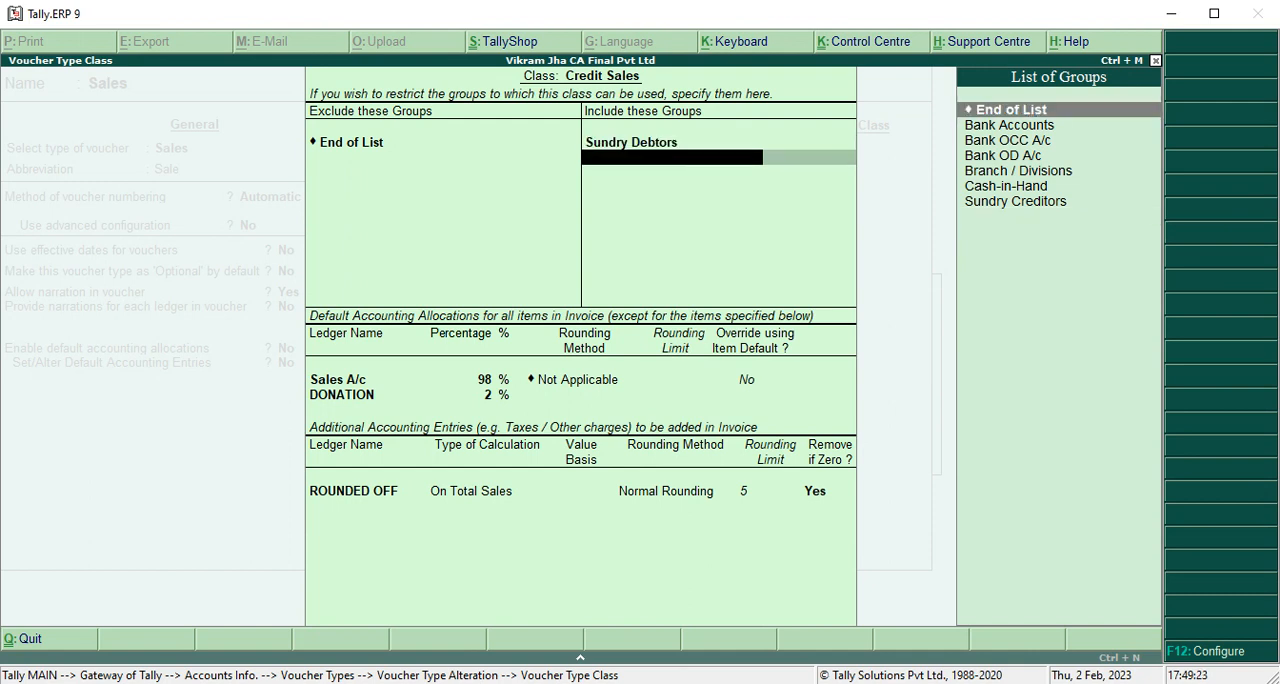
{"action": "key", "text": "Return"}
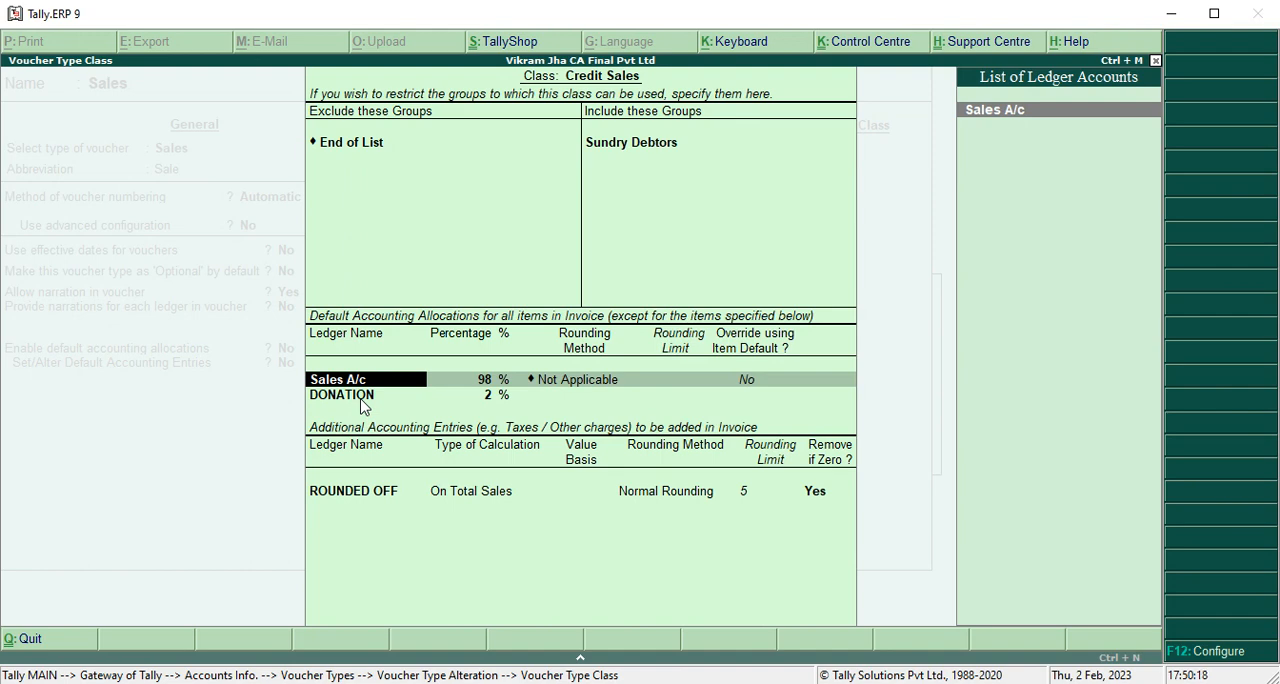
Check the Sales A/c ledger's setup and keep its default allocation at 98% with rounding Not Applicable and item-default override No.
{"action": "key", "text": "ctrl+Return"}
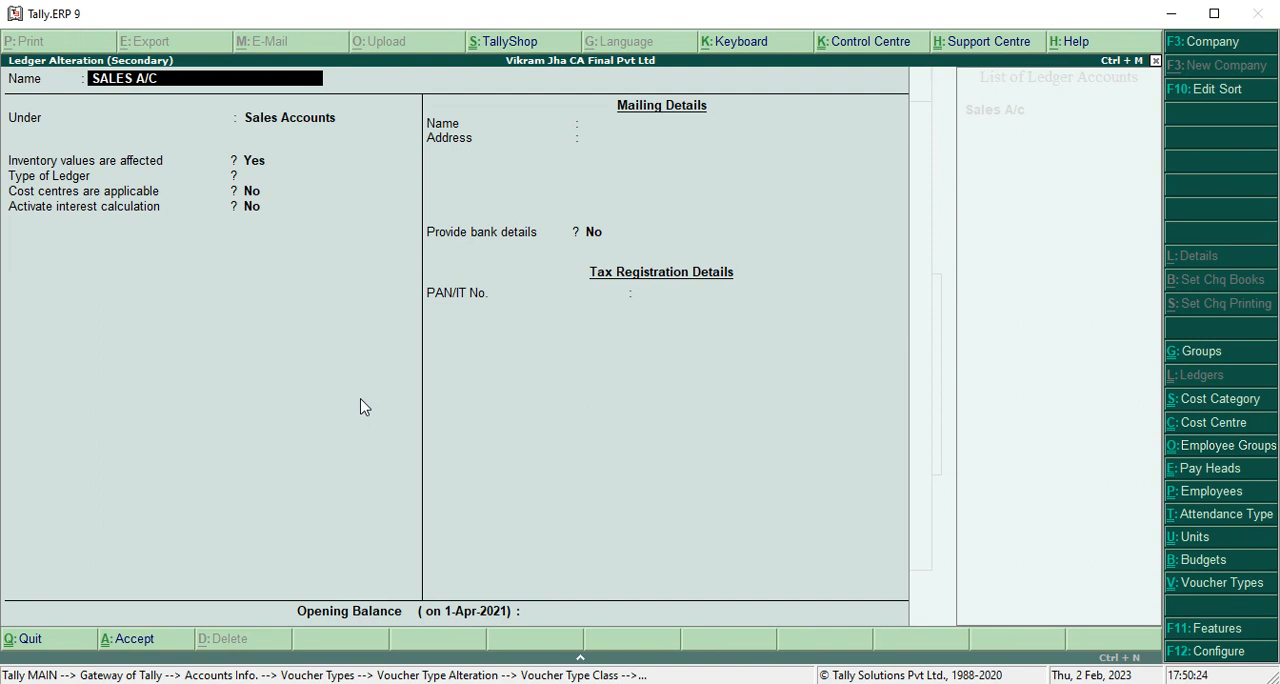
{"action": "key", "text": "ctrl+a"}
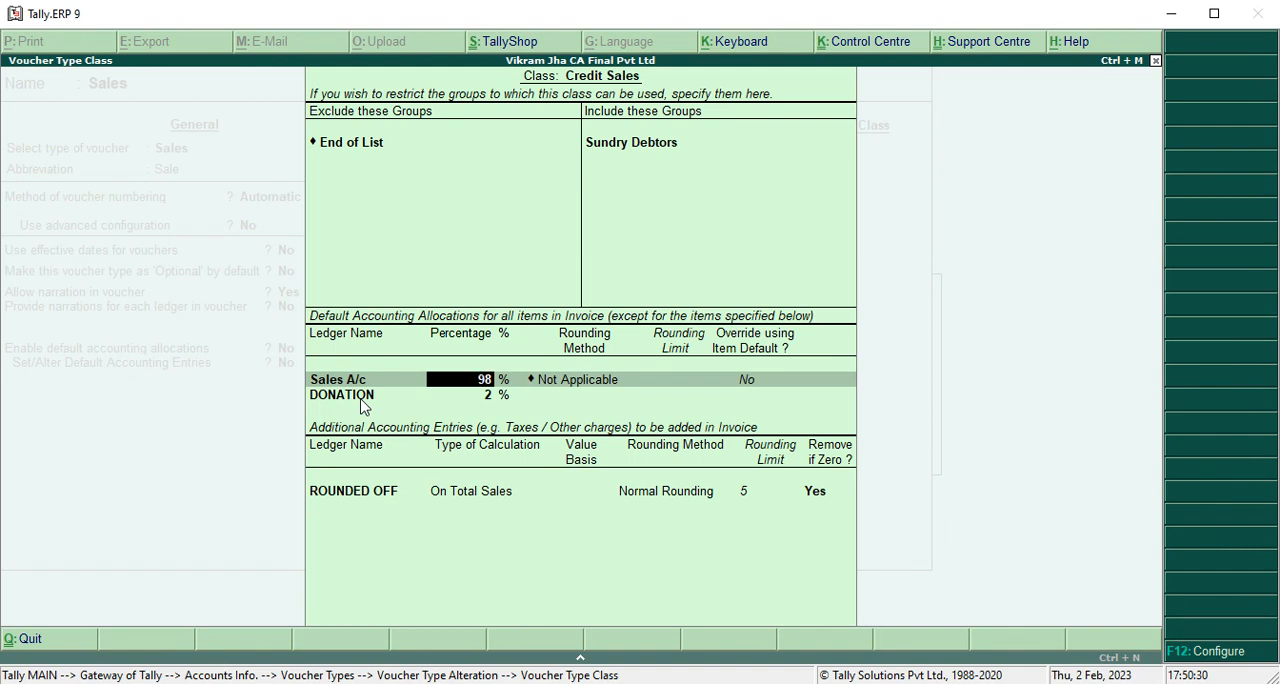
{"action": "key", "text": "Return"}
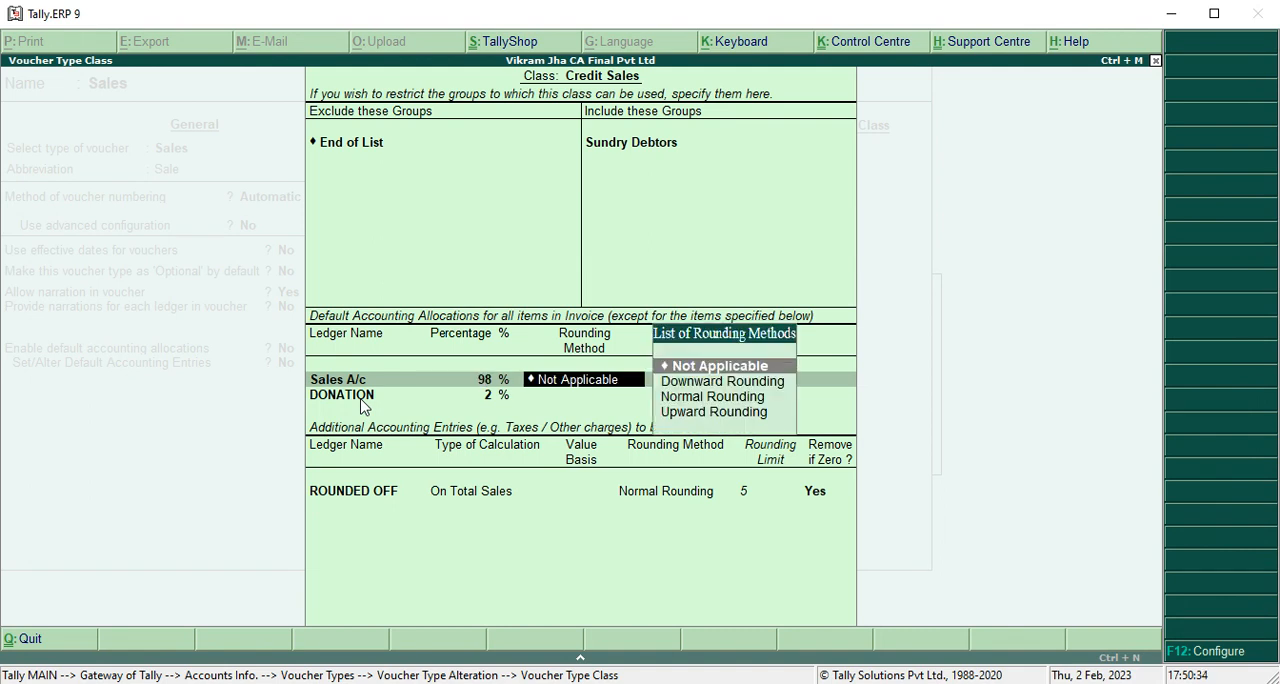
{"action": "key", "text": "Return"}
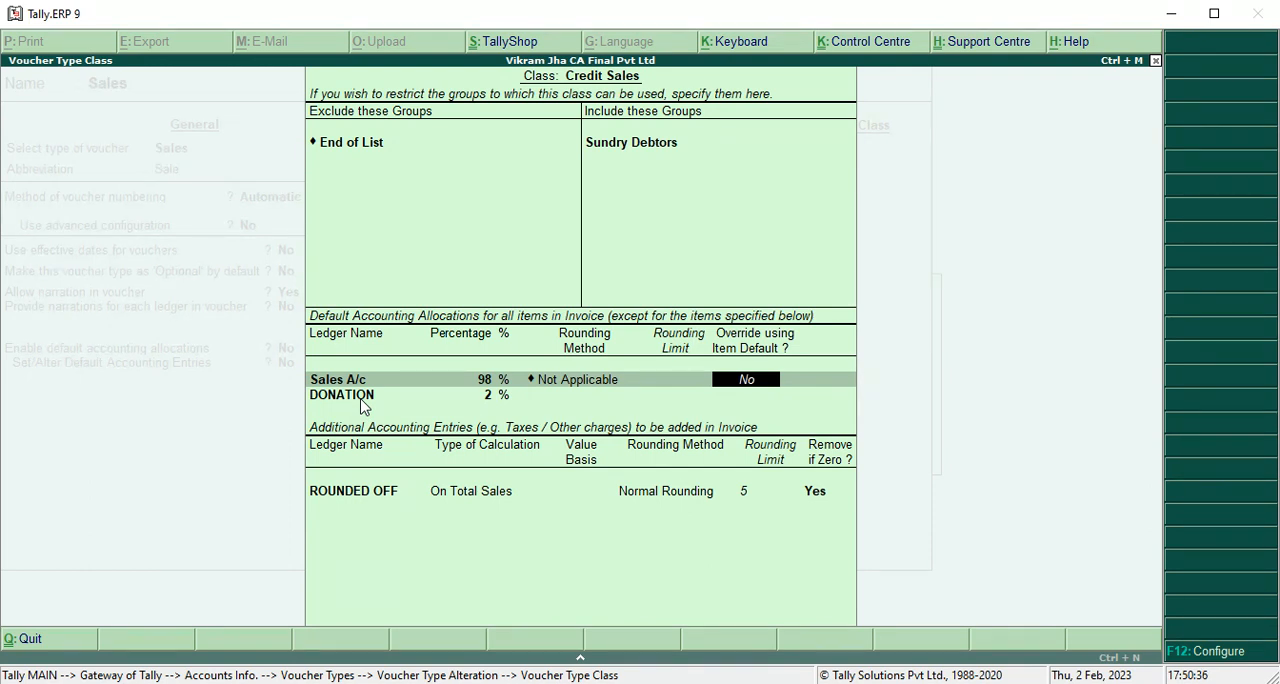
{"action": "key", "text": "Return"}
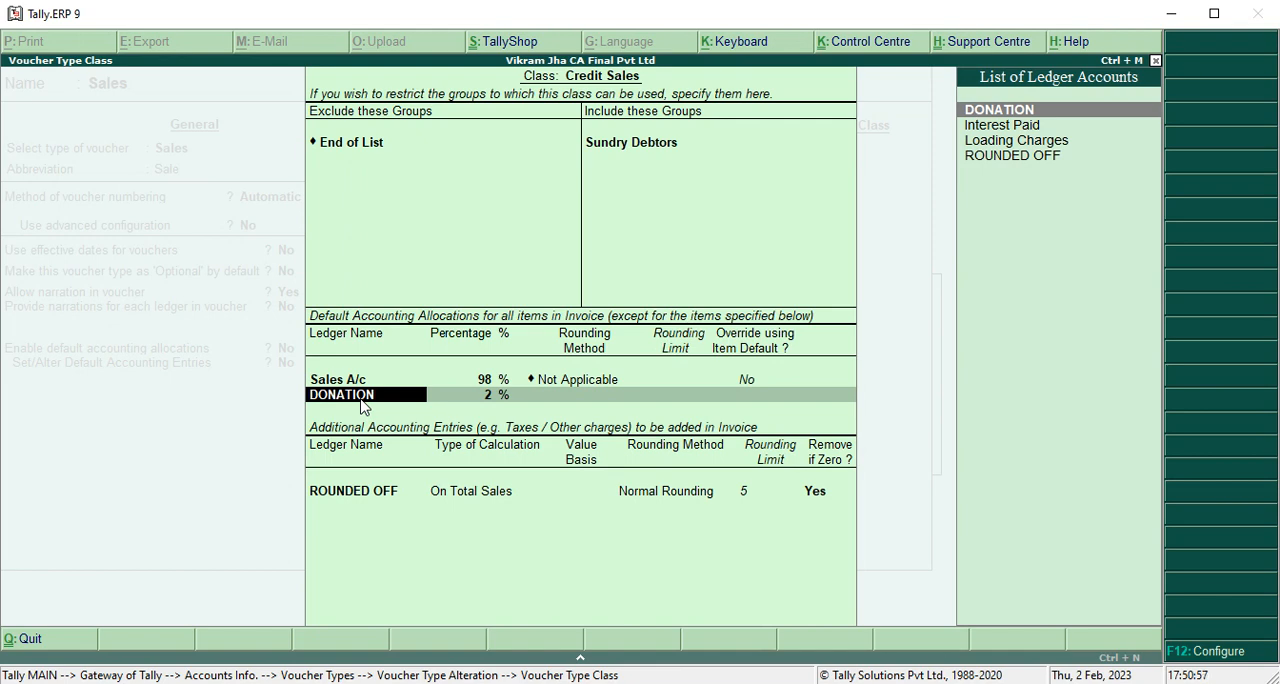
Check that the DONATION ledger's group is Current Liabilities, accept the ledger and keep its default allocation at 2%.
{"action": "key", "text": "ctrl+Return"}
{"action": "key", "text": "Return"}
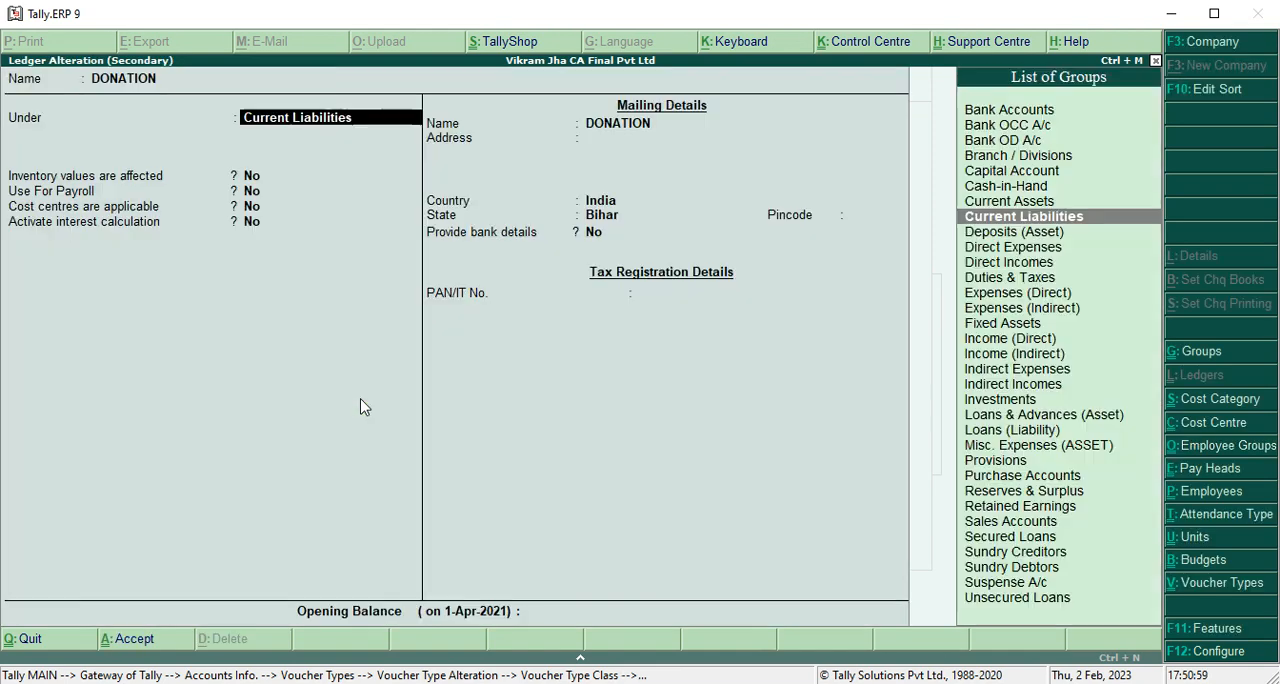
{"action": "key", "text": "Return"}
{"action": "key", "text": "Return"}
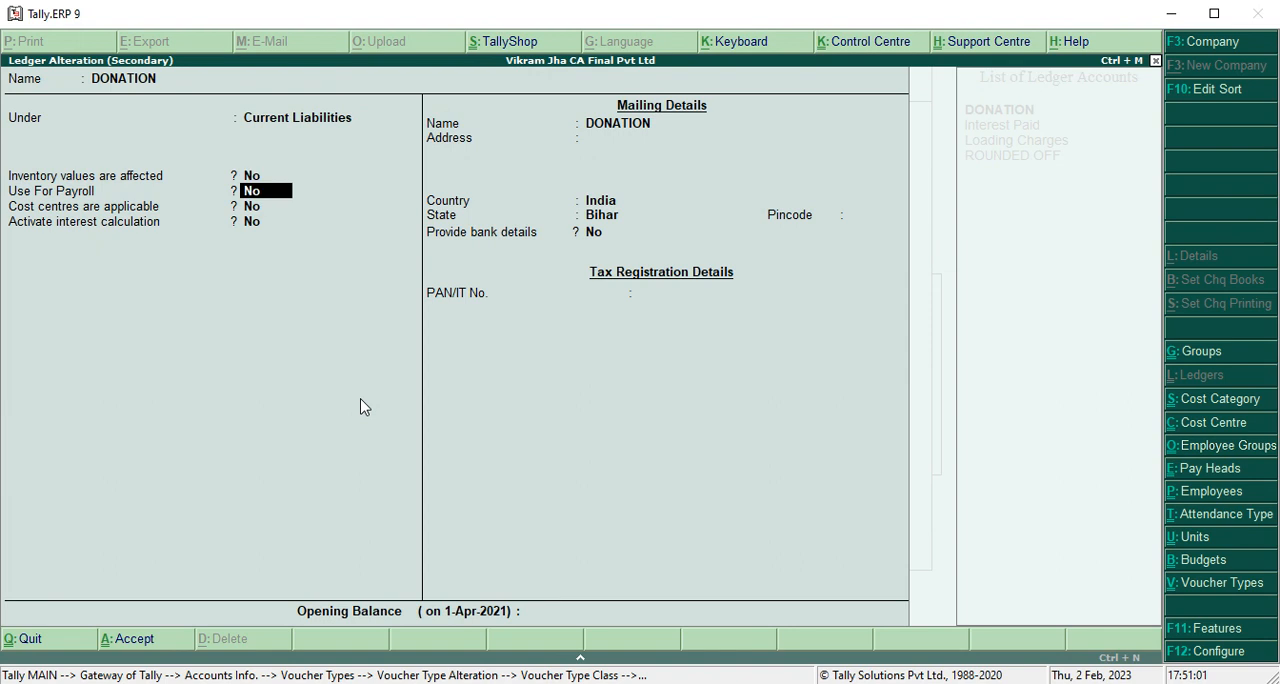
{"action": "key", "text": "ctrl+a"}
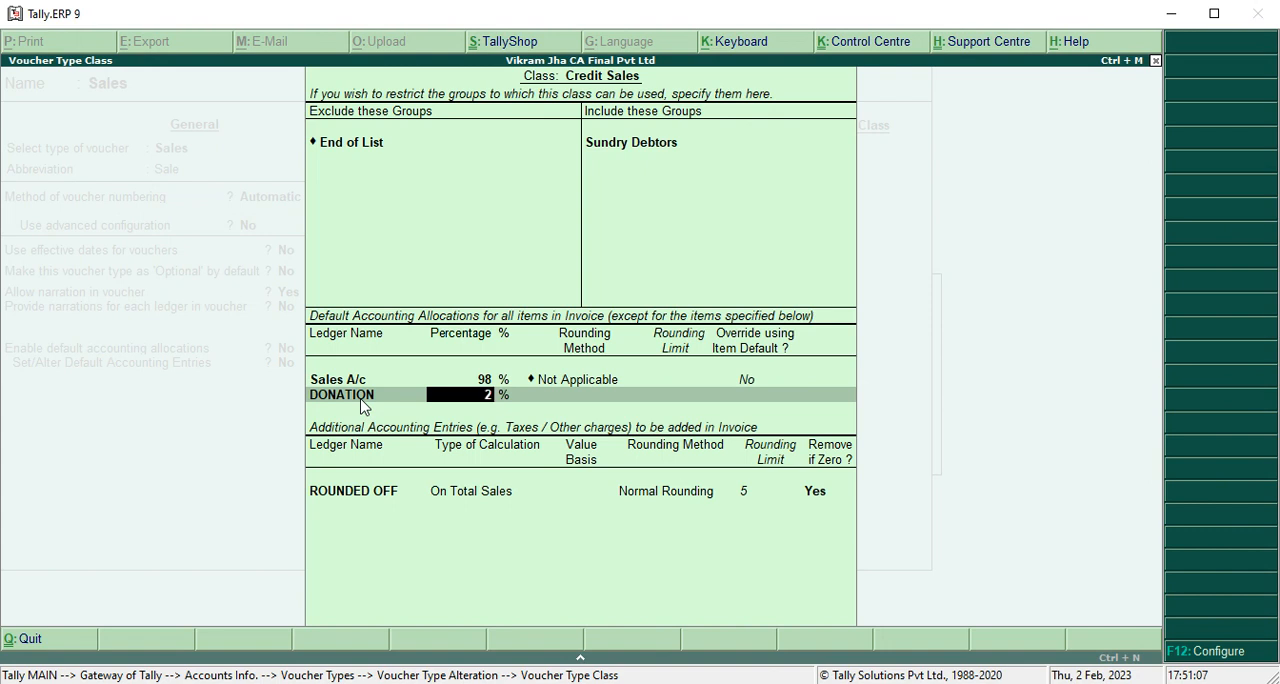
{"action": "key", "text": "Return"}
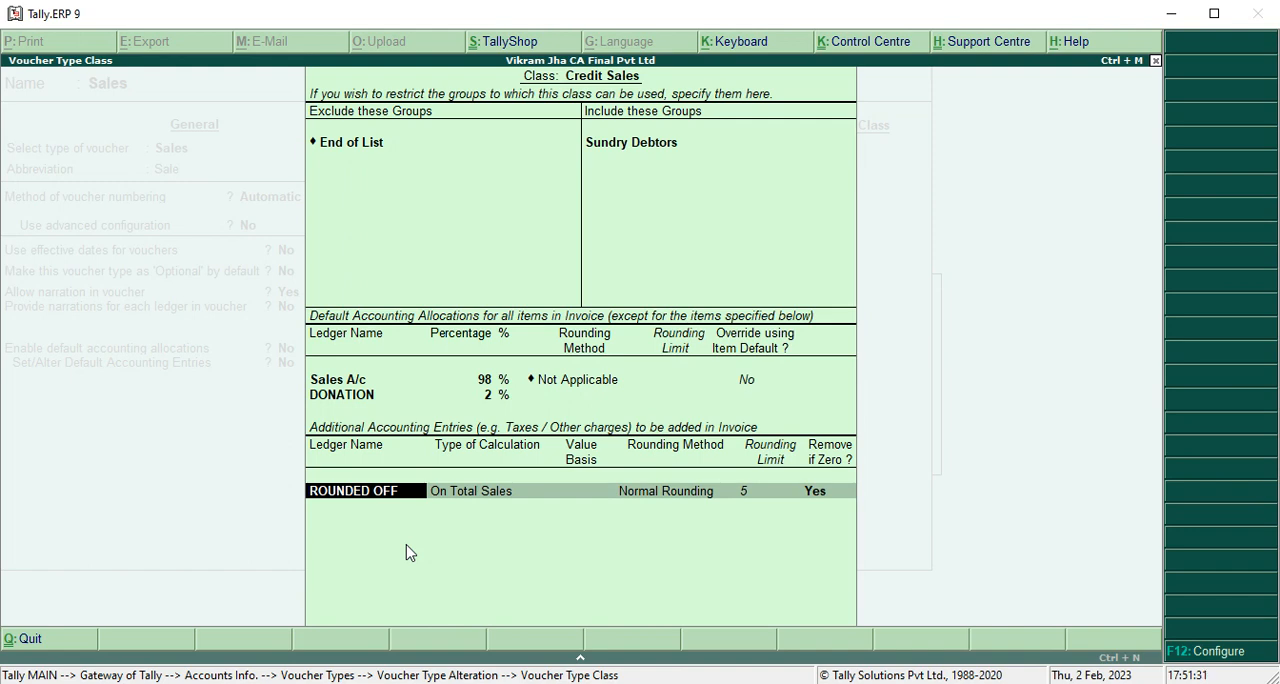
Check the ROUNDED OFF ledger and keep its entry as On Total Sales, Normal Rounding, limit 5, remove if zero Yes.
{"action": "key", "text": "ctrl+Return"}
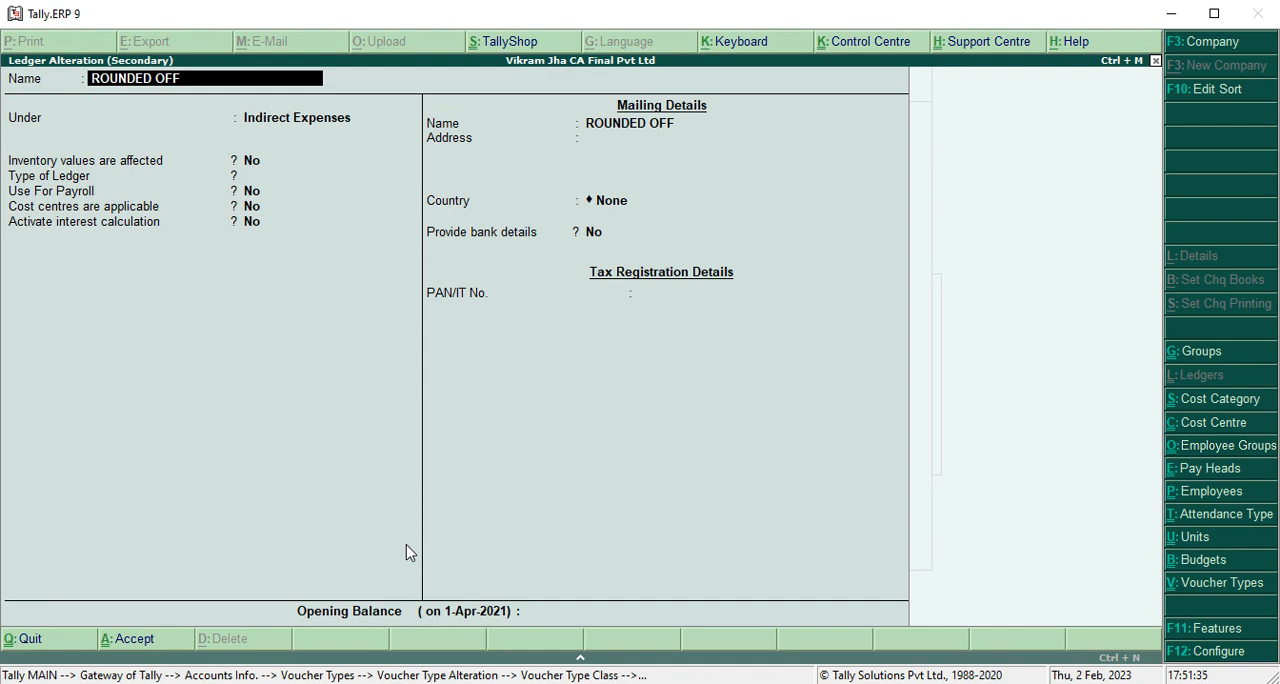
{"action": "key", "text": "Escape"}
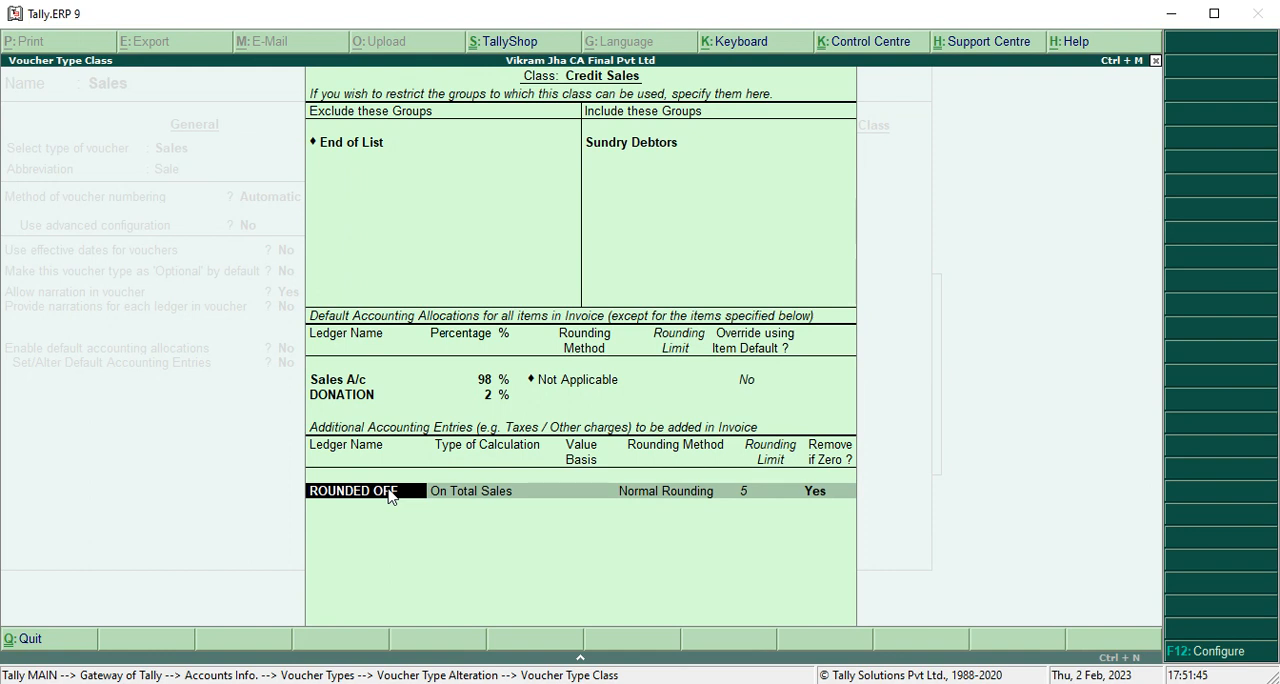
{"action": "key", "text": "Return"}
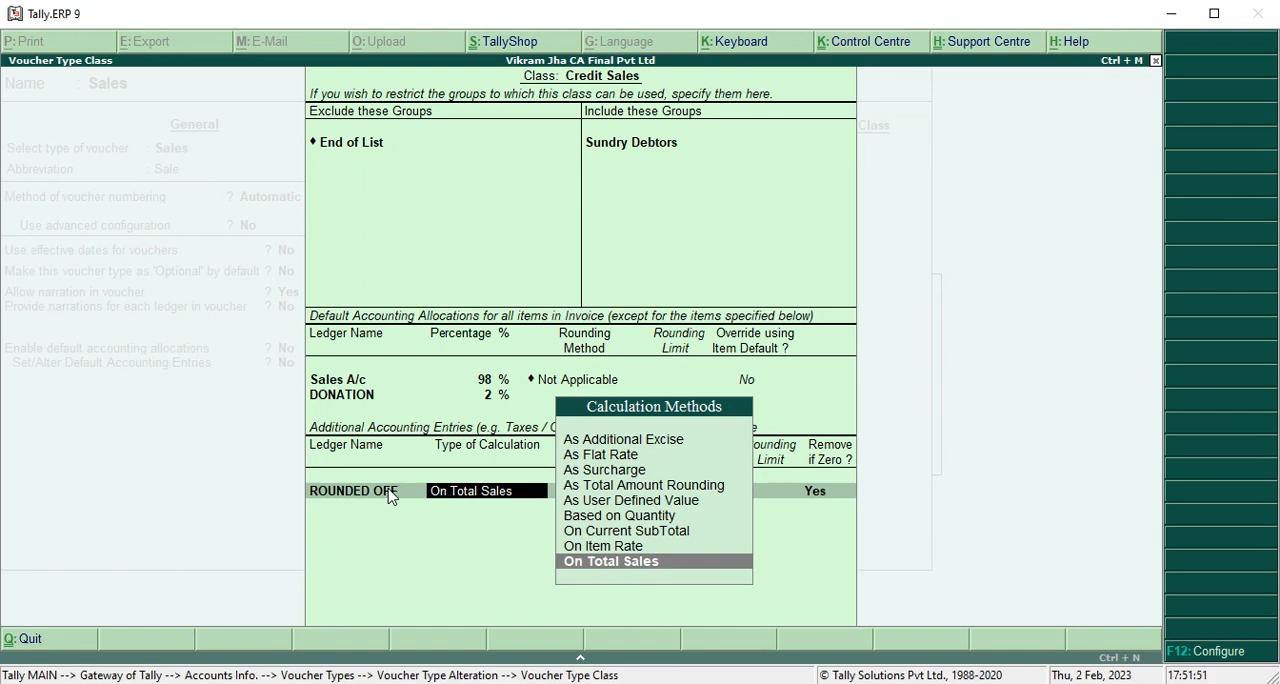
{"action": "key", "text": "Return"}
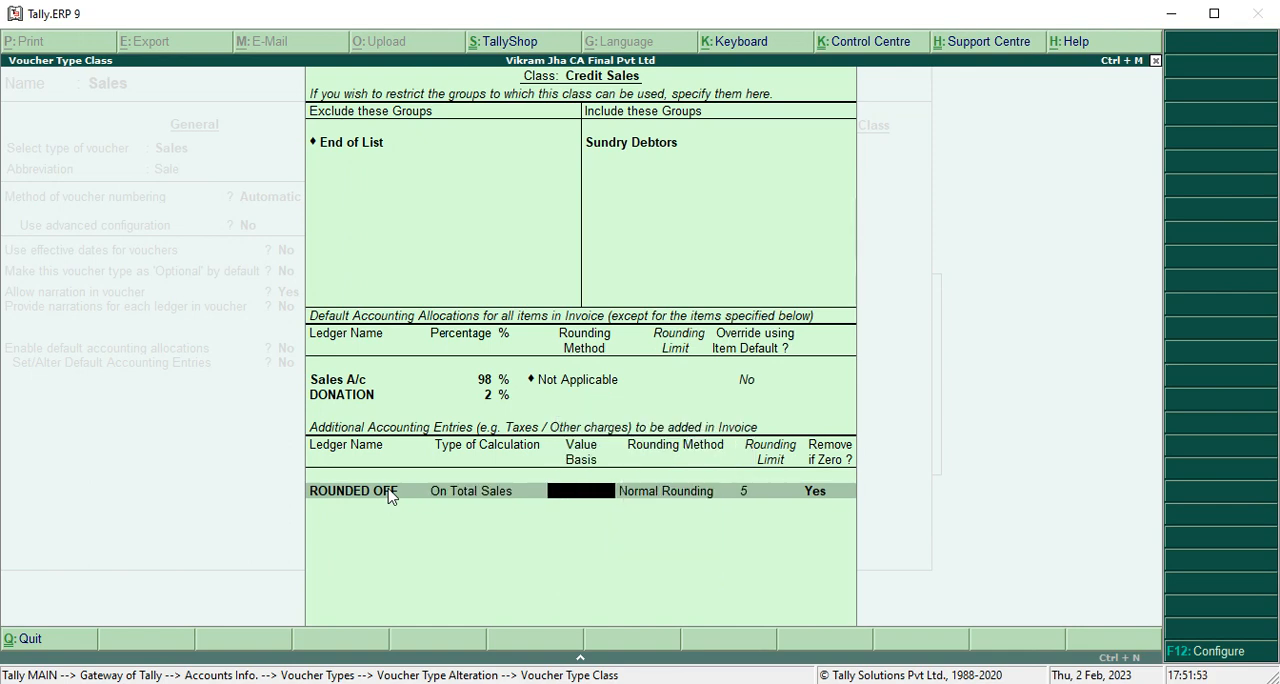
{"action": "key", "text": "Return"}
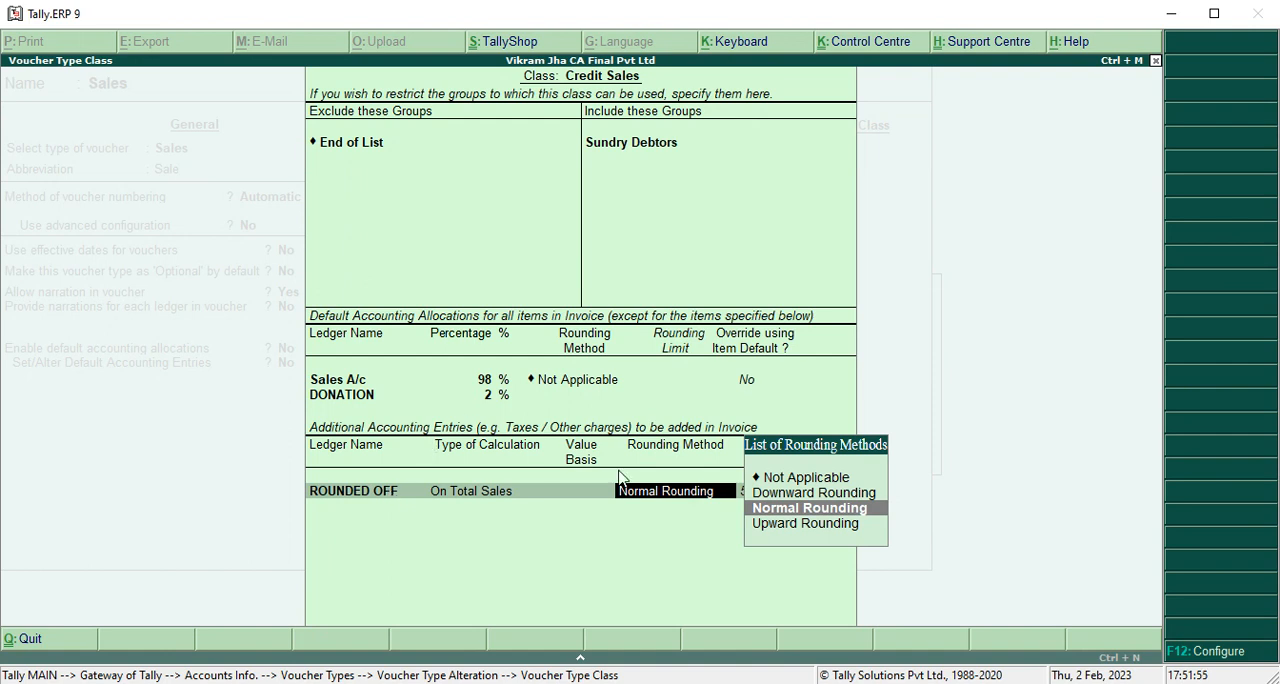
{"action": "key", "text": "Return"}
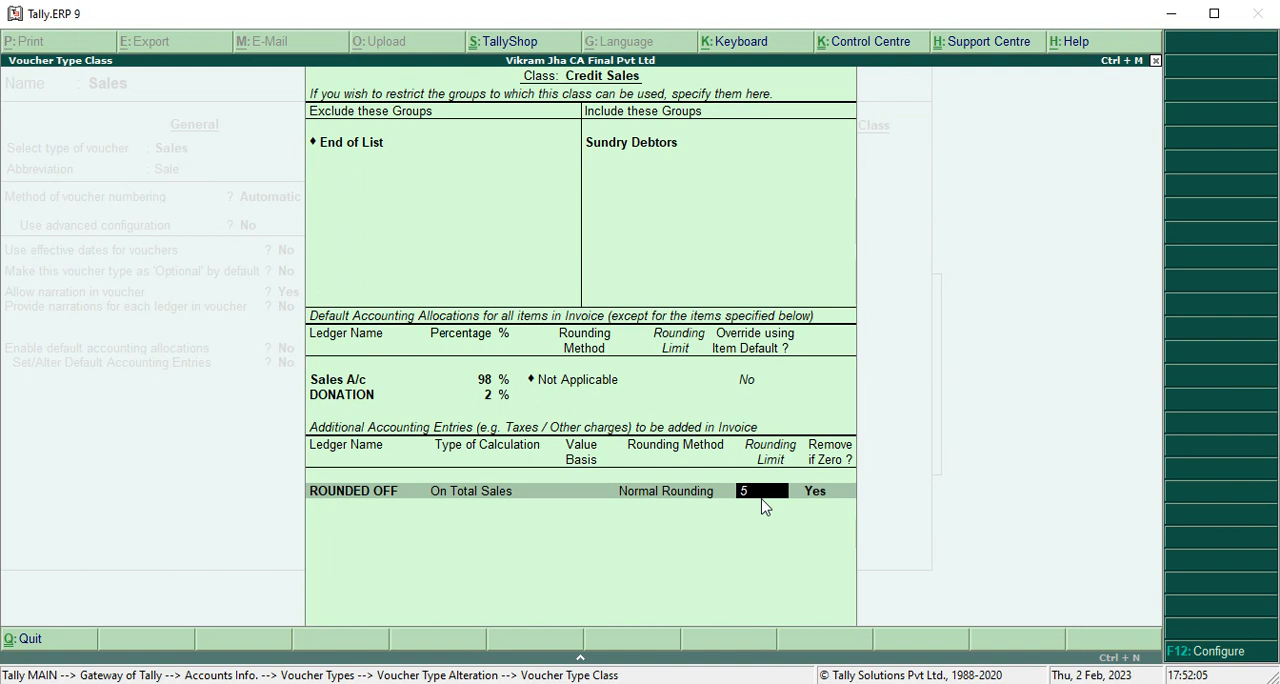
{"action": "key", "text": "Return"}
{"action": "key", "text": "Return"}
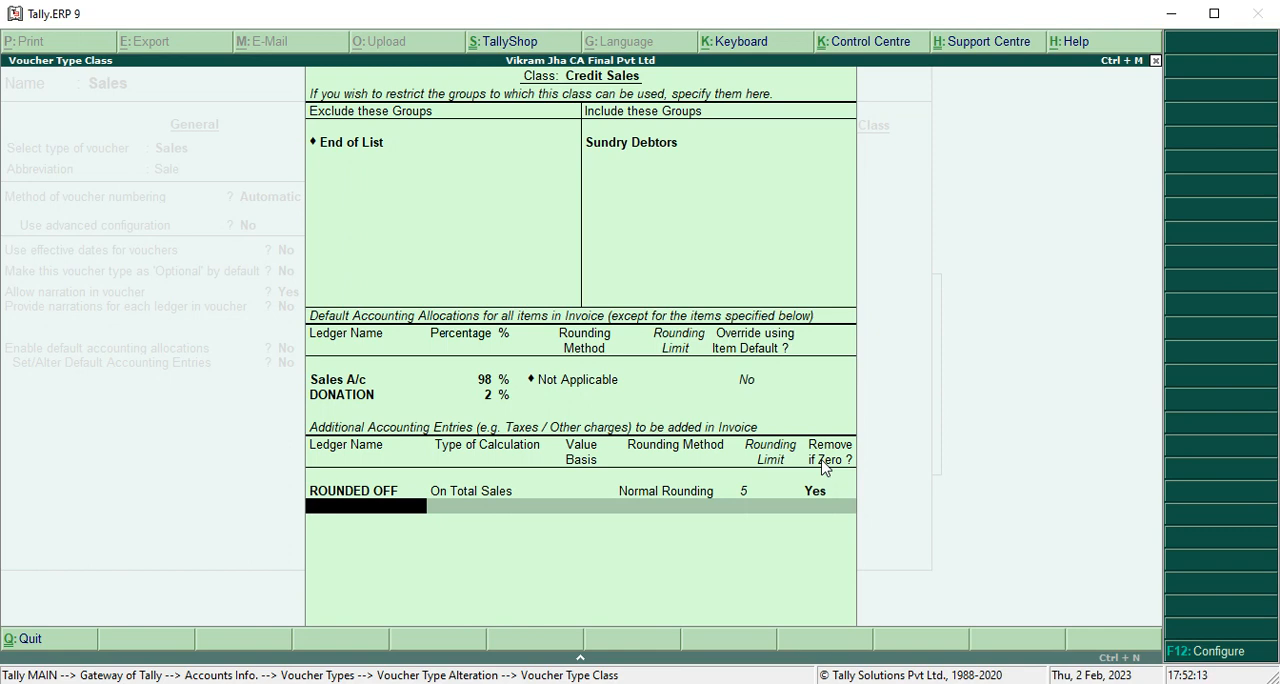
Save the Credit Sales class with the Sales voucher type and return to the Gateway of Tally.
{"action": "key", "text": "Return"}
{"action": "key", "text": "Return"}
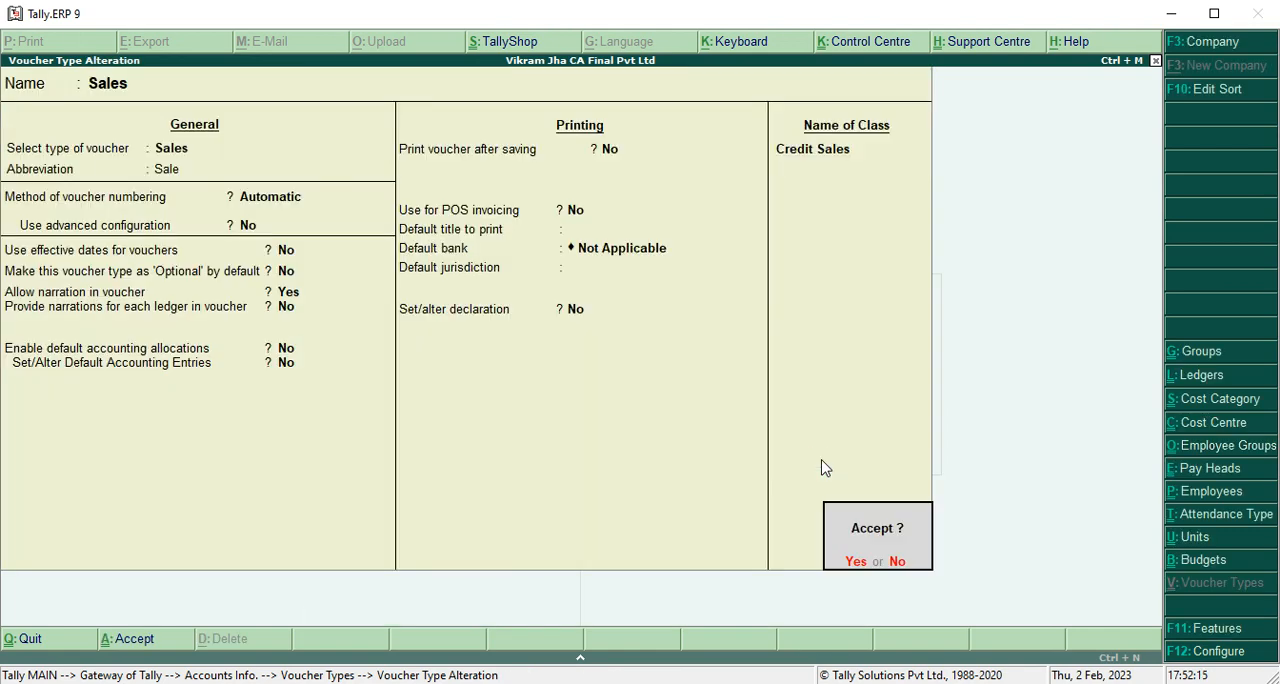
{"action": "key", "text": "Return"}
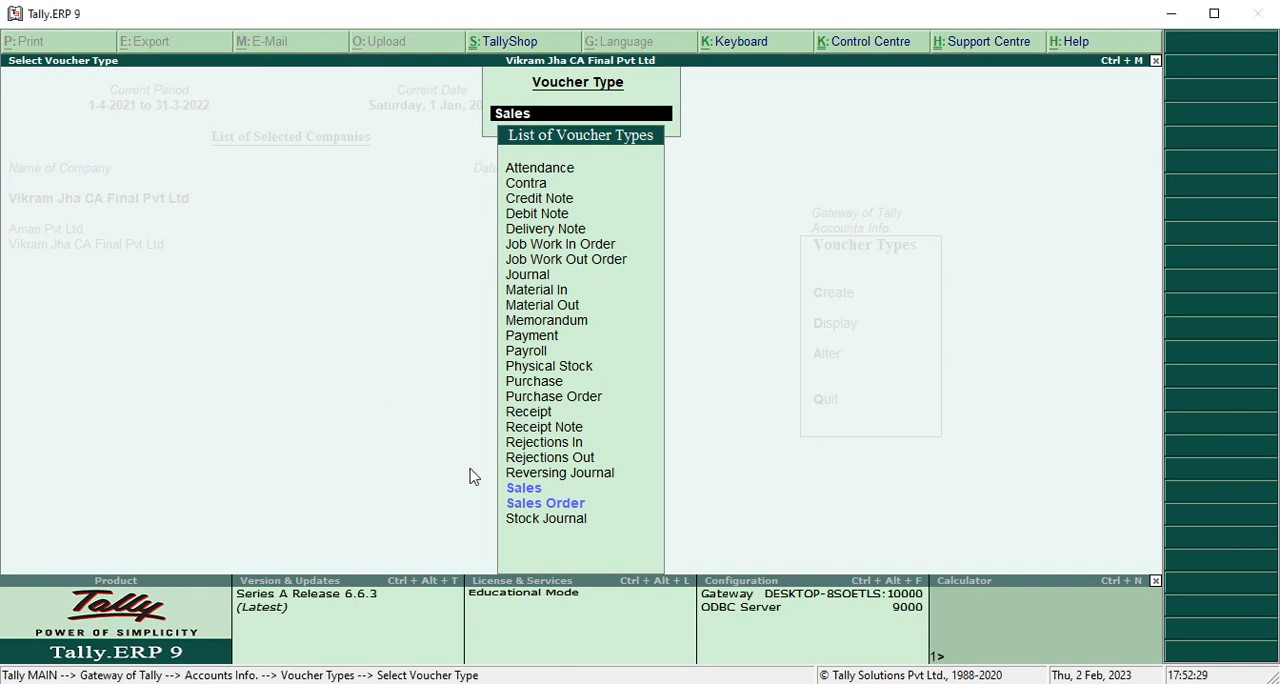
{"action": "key", "text": "Escape"}
{"action": "key", "text": "Escape"}
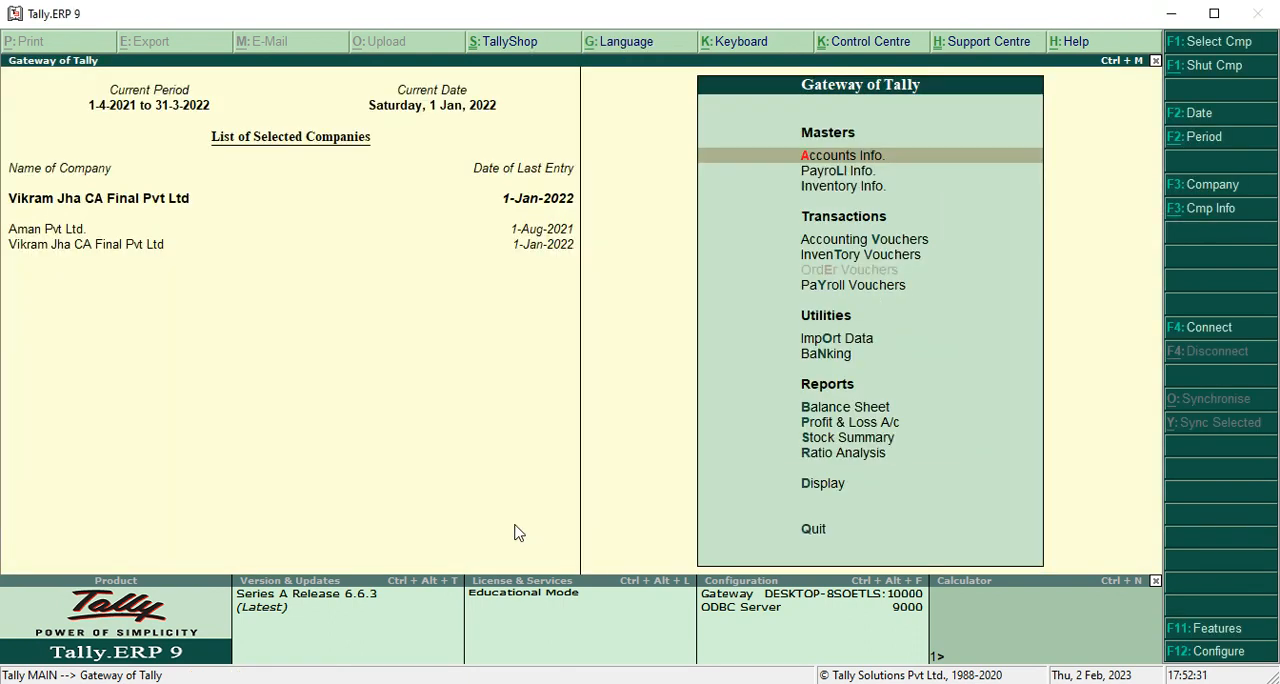
Open a Sales accounting voucher and choose Credit Sales as its voucher class.
{"action": "key", "text": "Down"}
{"action": "key", "text": "Down"}
{"action": "key", "text": "Down"}
{"action": "key", "text": "Return"}
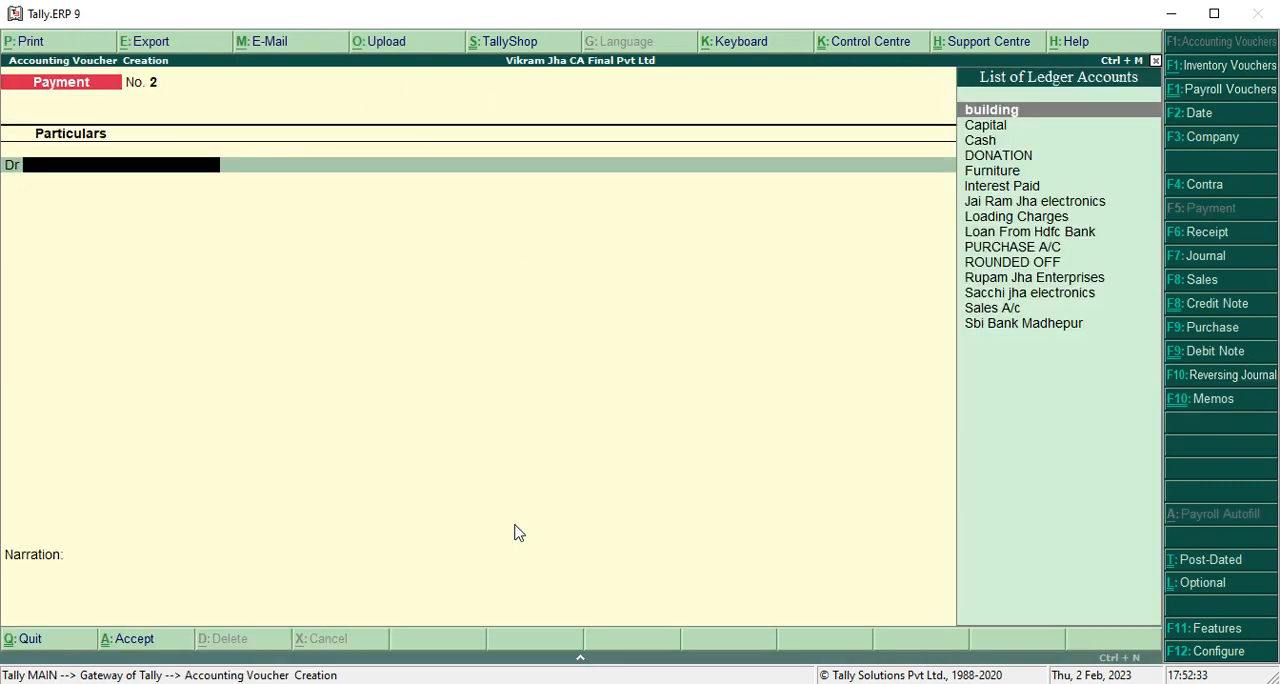
{"action": "key", "text": "F8"}
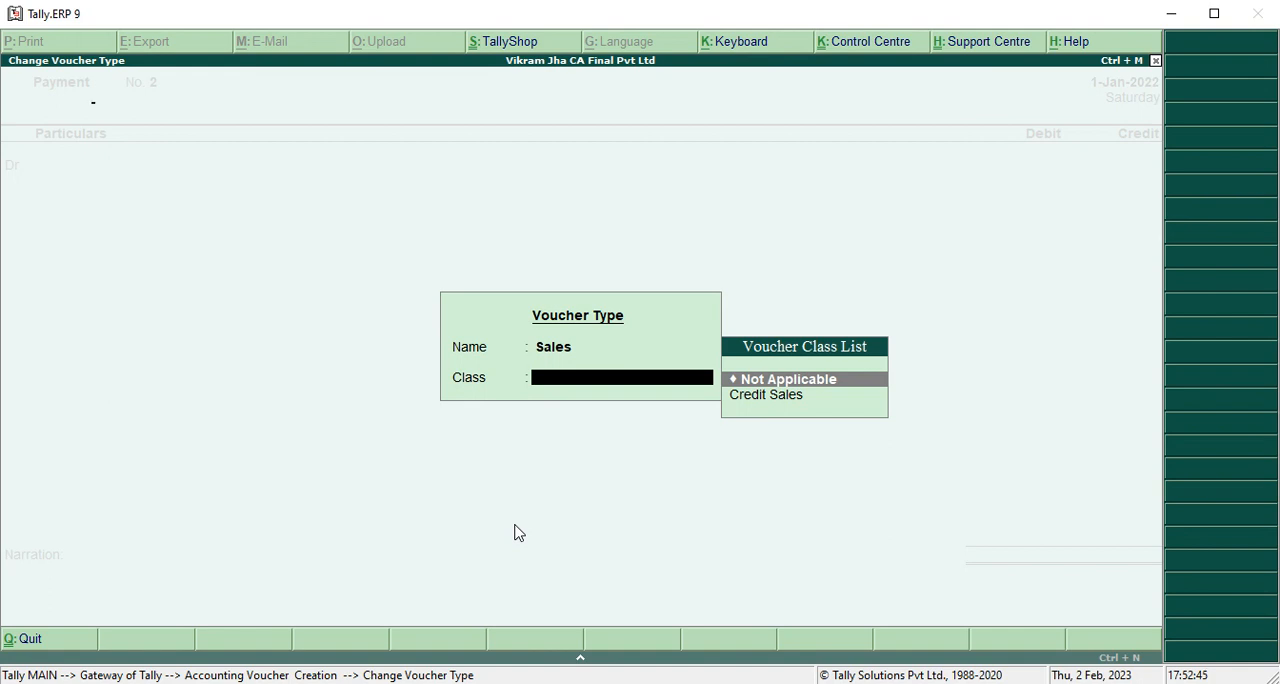
{"action": "key", "text": "Return"}
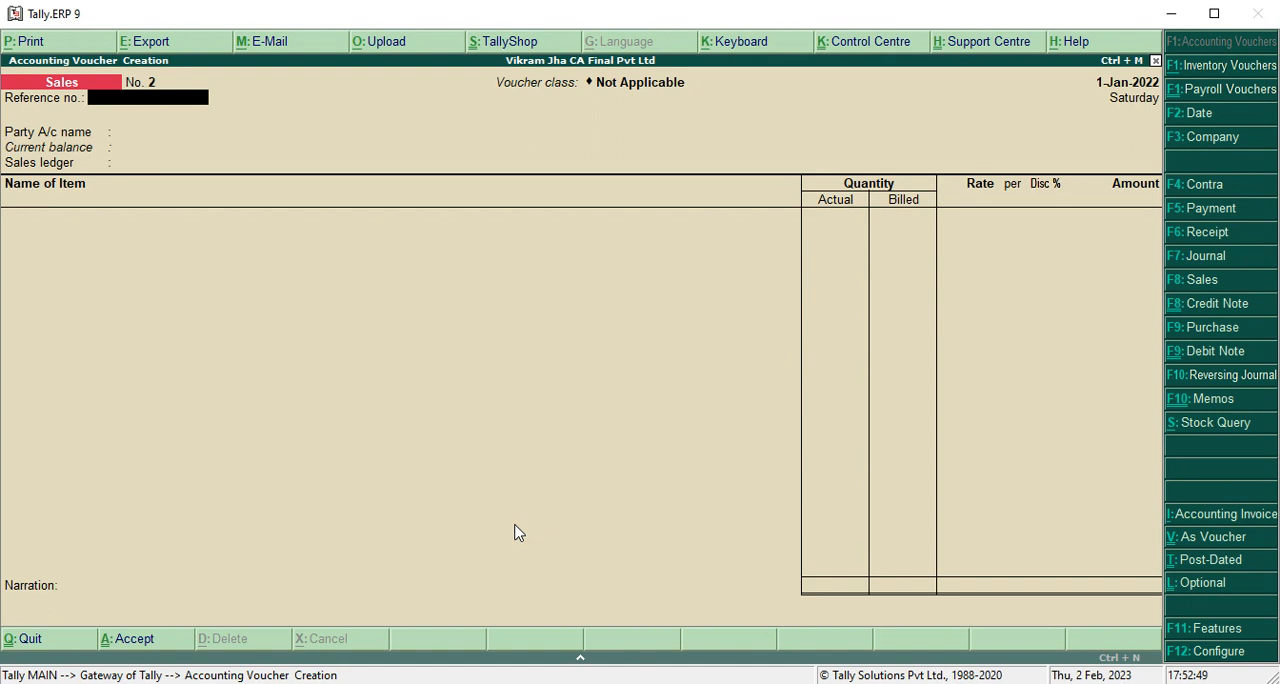
{"action": "key", "text": "F8"}
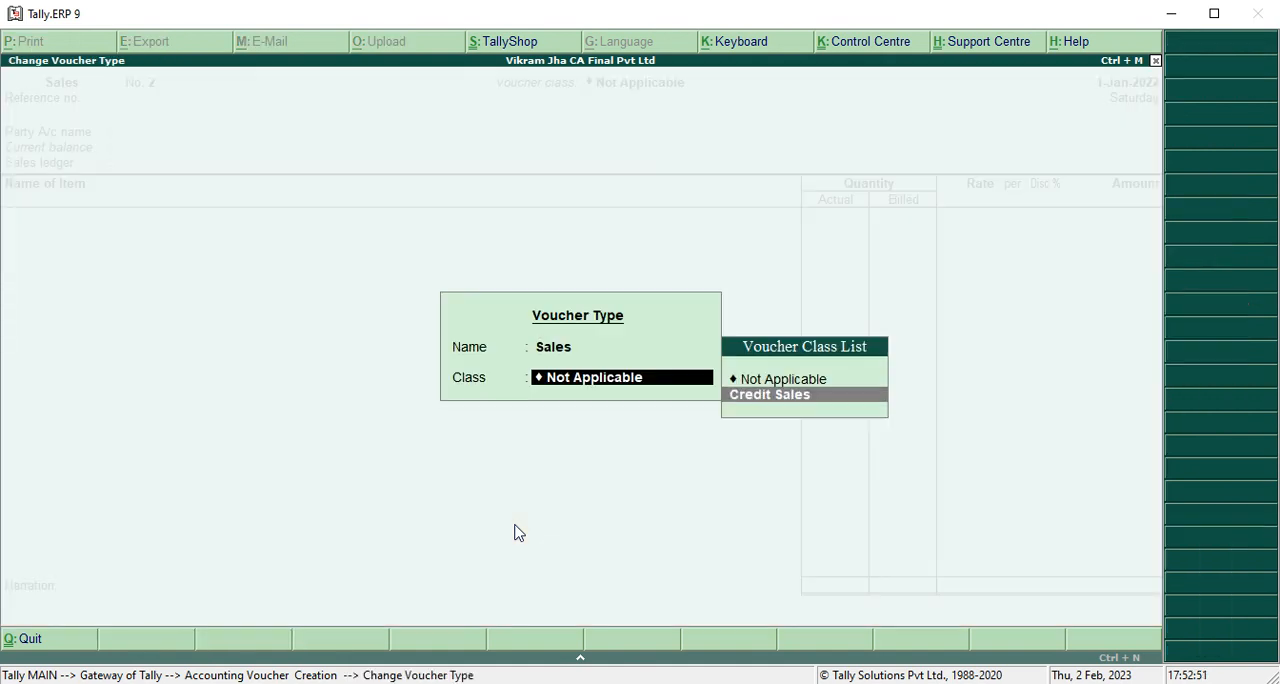
{"action": "key", "text": "Down"}
{"action": "key", "text": "Return"}
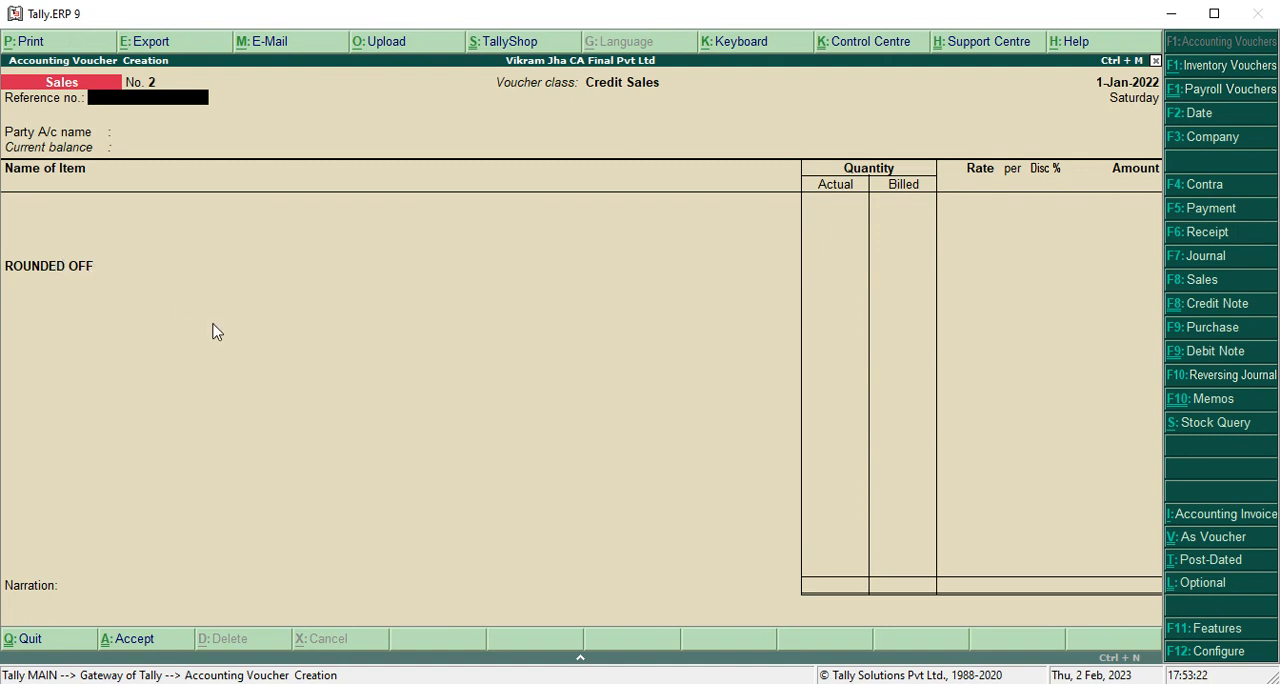
Leave the blank Sales voucher for the Gateway of Tally and reopen Accounting Vouchers.
{"action": "key", "text": "Escape"}
{"action": "key", "text": "Return"}
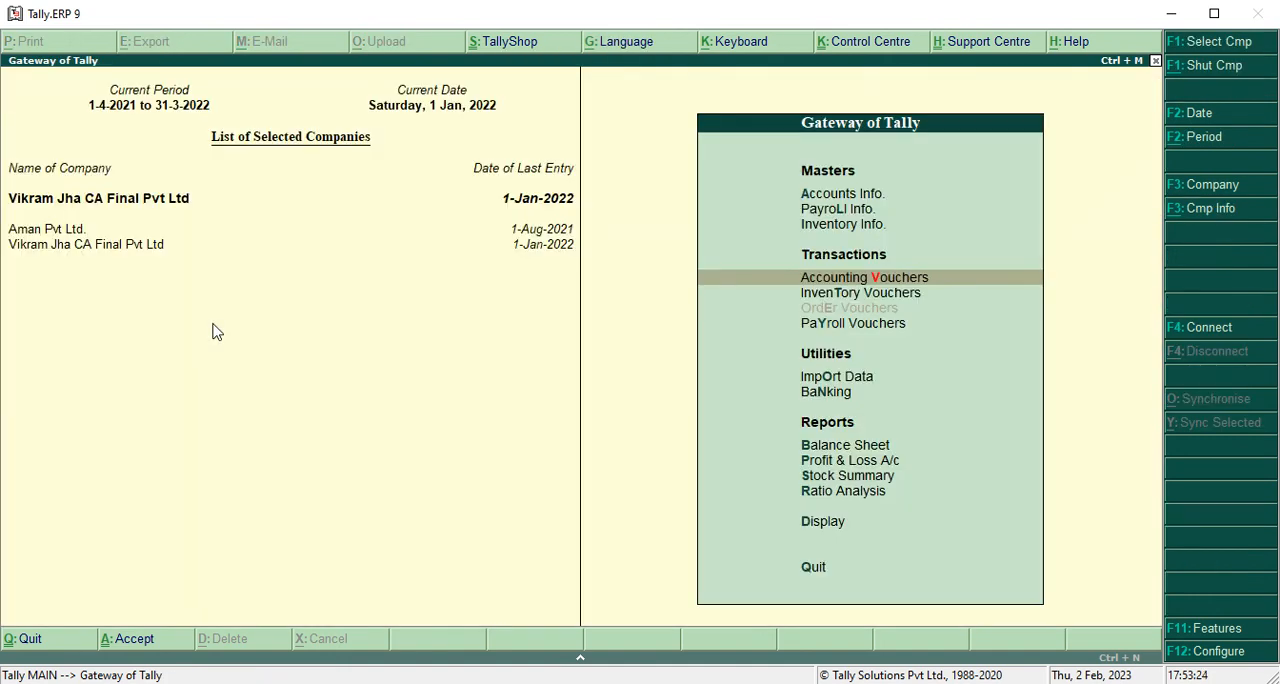
{"action": "key", "text": "Up"}
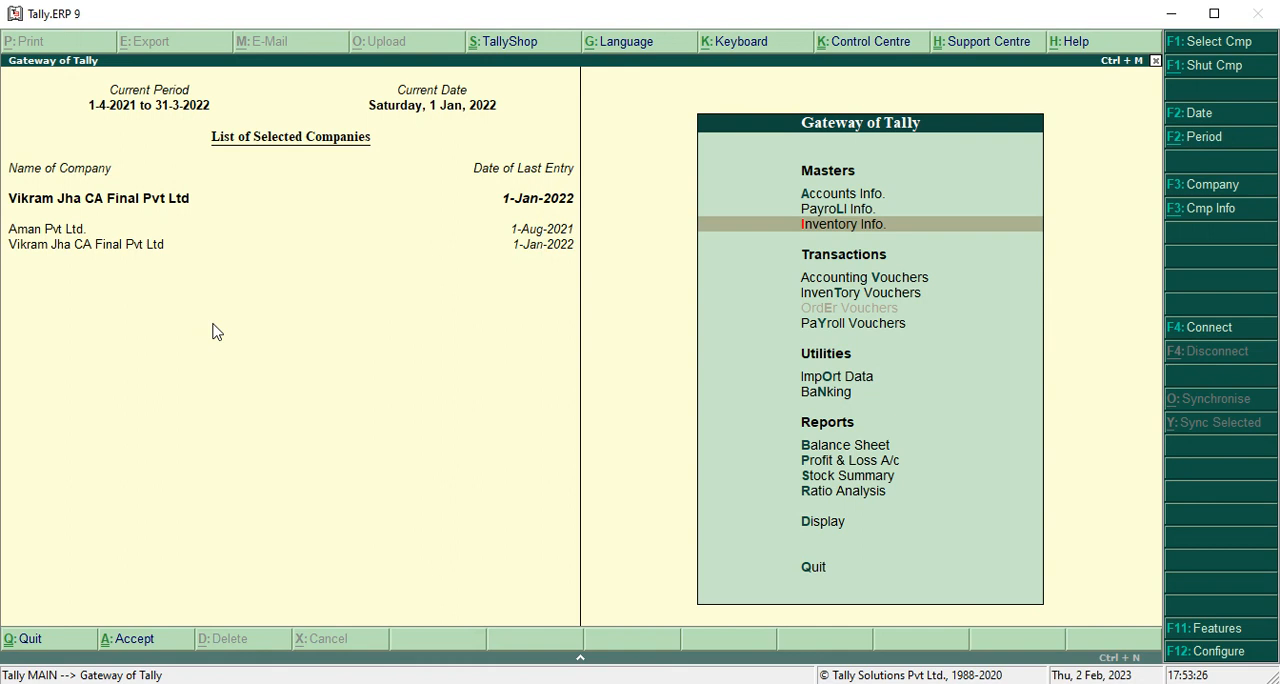
{"action": "key", "text": "Down"}
{"action": "key", "text": "Return"}
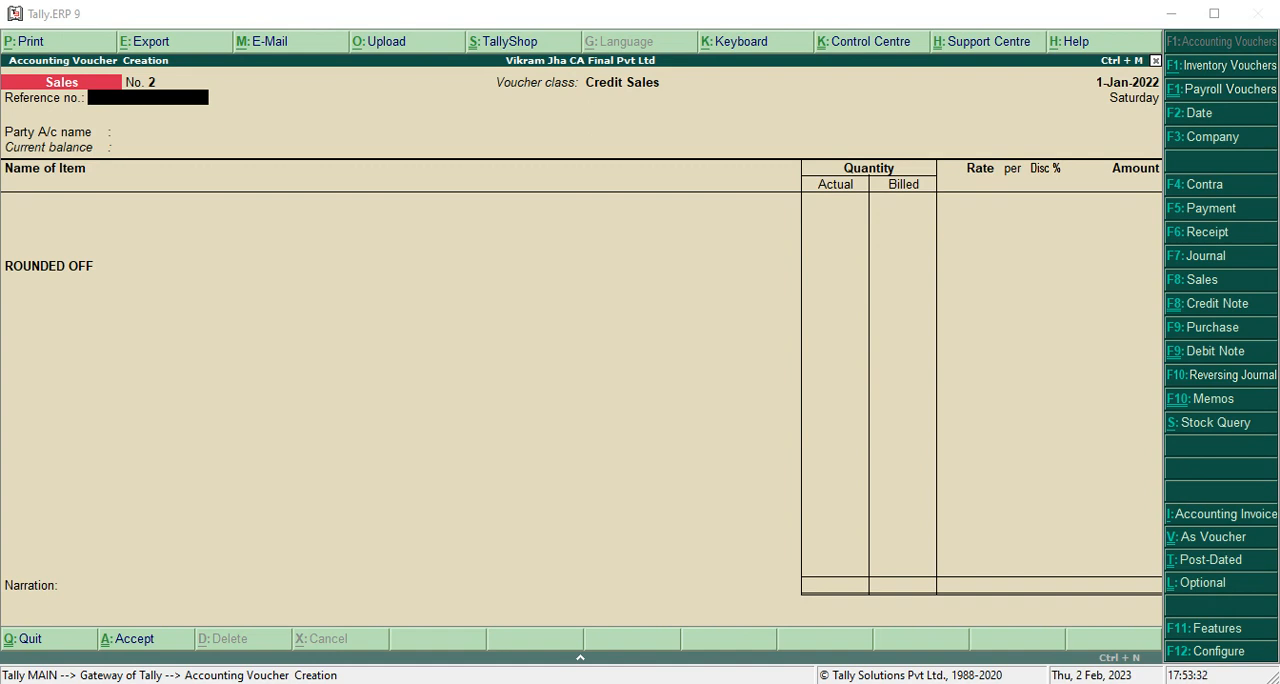
Enter ale/8564/21-22 as the sales voucher's reference number.
{"action": "left_click", "coordinate": [645, 453]}
{"action": "key", "text": "ctrl+alt+v"}
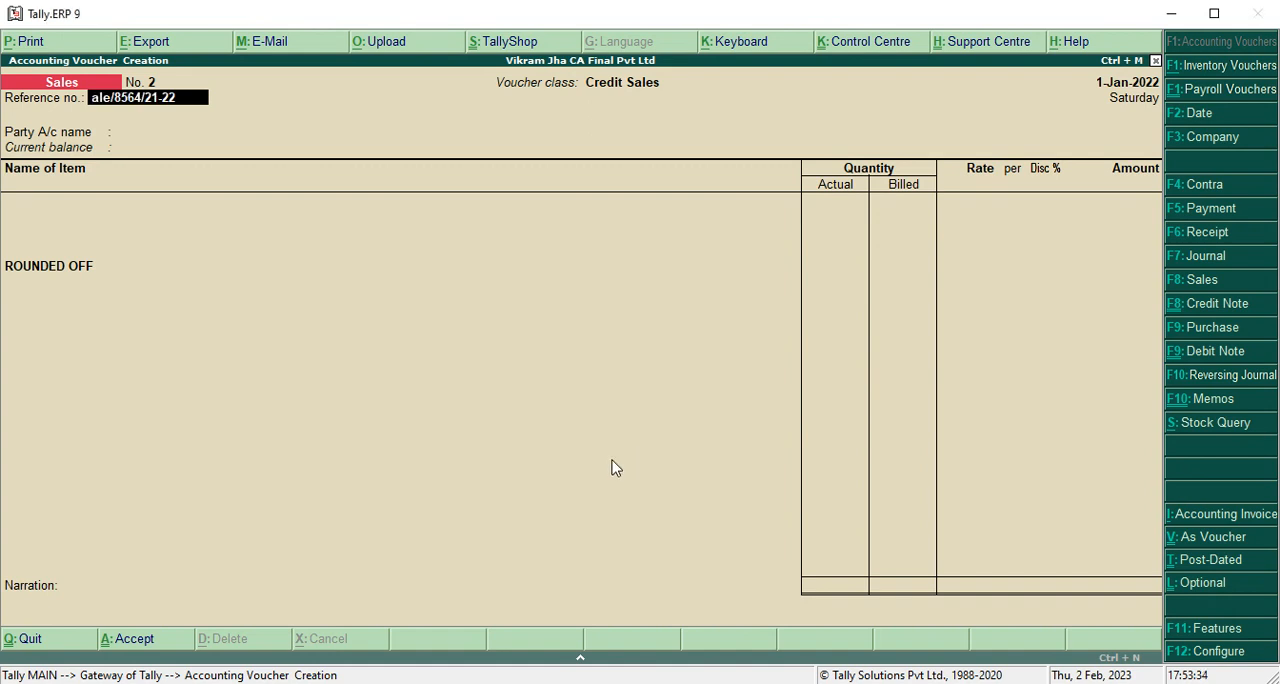
{"action": "key", "text": "Return"}
Change the sales voucher's date to 1 July 2021.
{"action": "key", "text": "alt+Tab"}
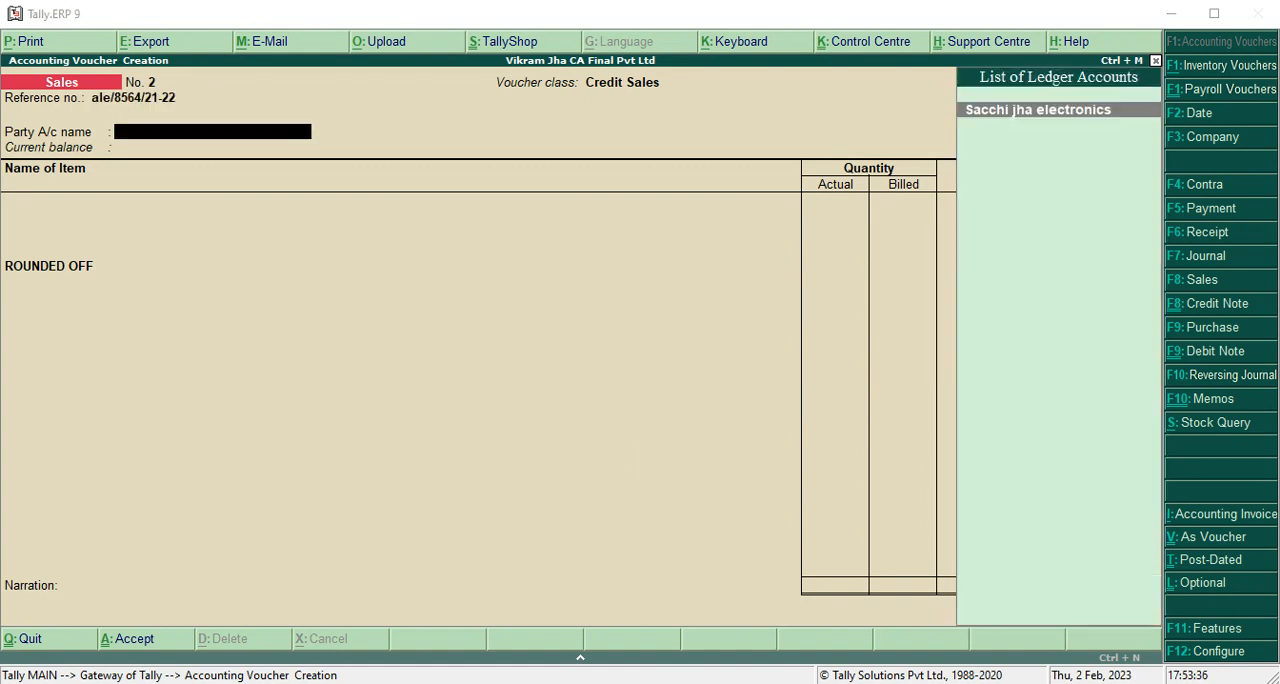
{"action": "left_click", "coordinate": [712, 452]}
{"action": "key", "text": "F2"}
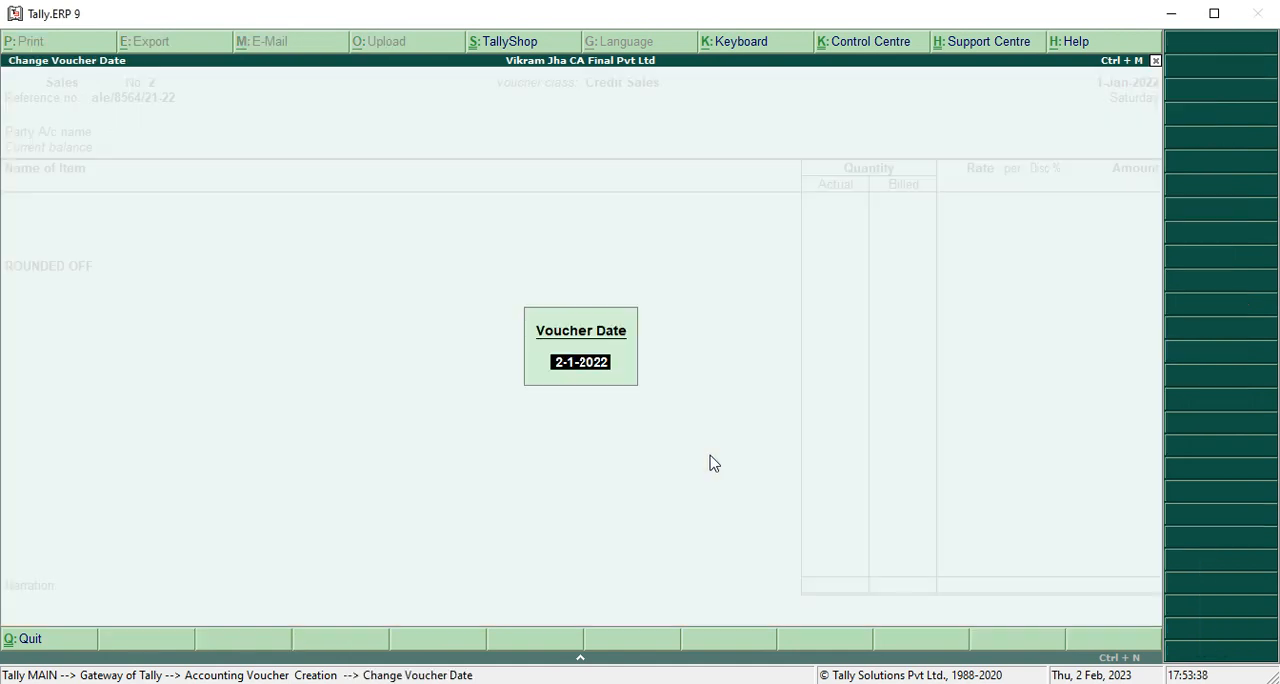
{"action": "type", "text": "01.4"}
{"action": "key", "text": "BackSpace"}
{"action": "type", "text": "7.2021"}
{"action": "key", "text": "Return"}
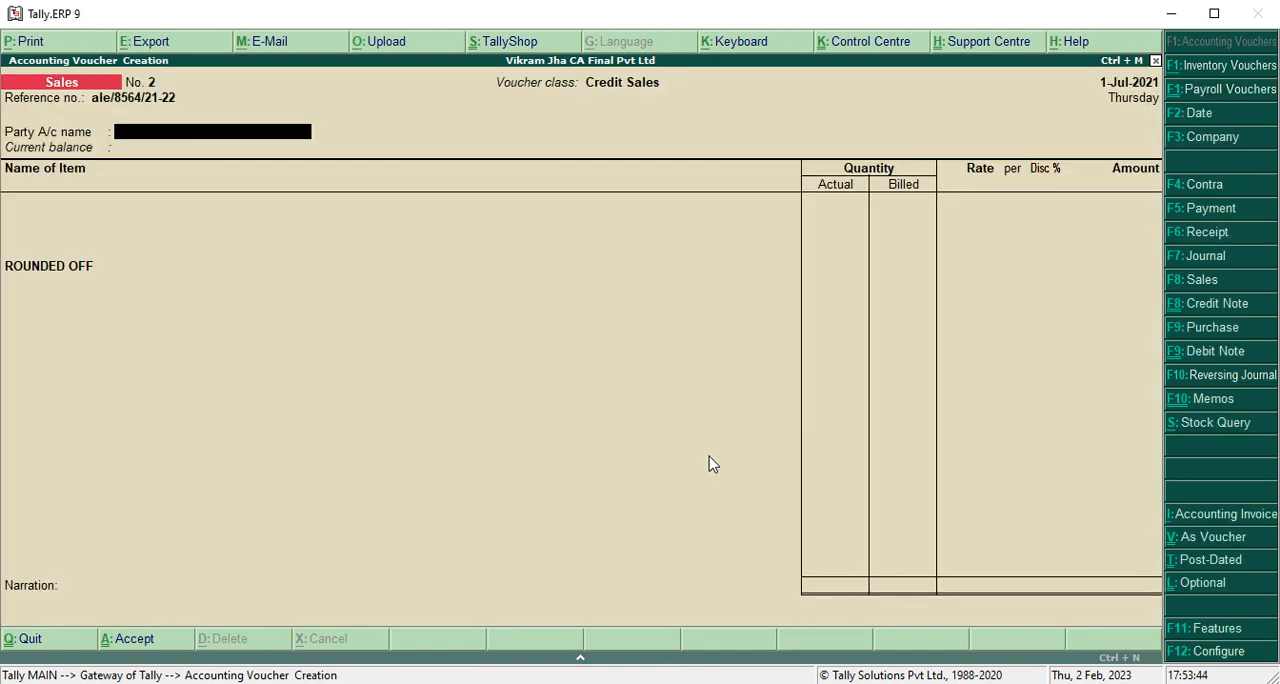
Try to create a party ledger named Sacchi jha electronics from the voucher.
{"action": "key", "text": "alt+Tab"}
{"action": "key", "text": "alt+Tab"}
{"action": "key", "text": "alt+c"}
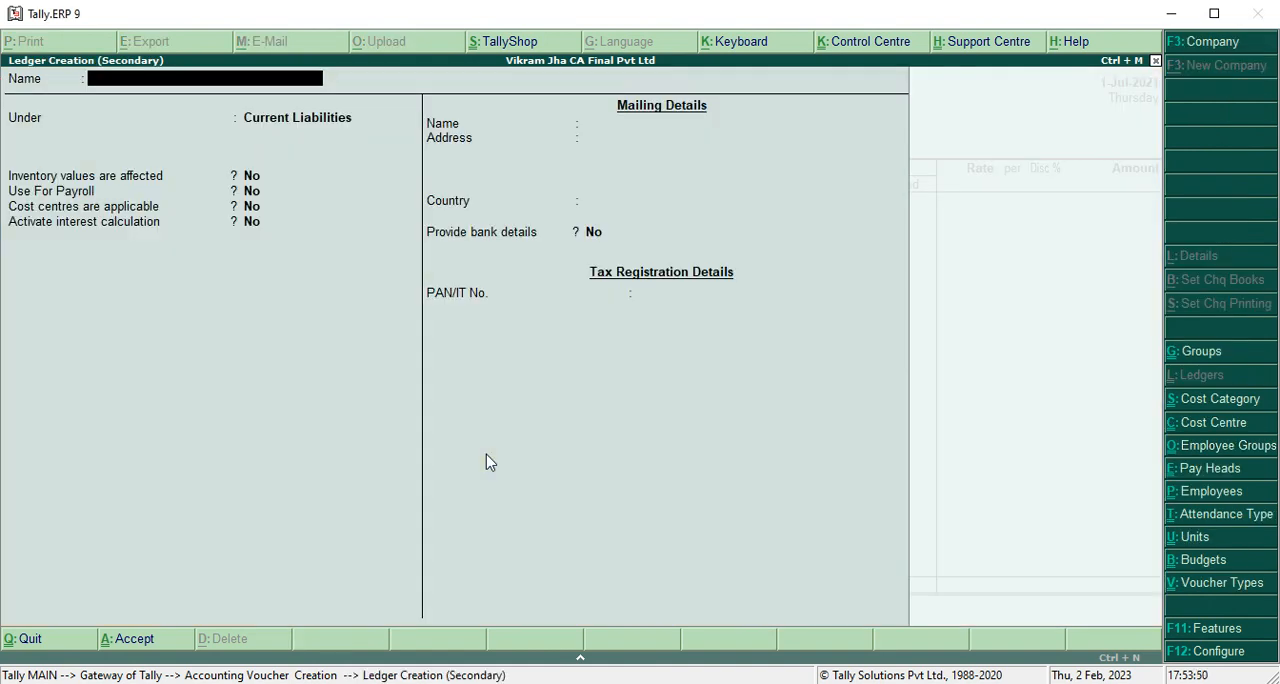
{"action": "key", "text": "ctrl+alt+v"}
{"action": "key", "text": "Return"}
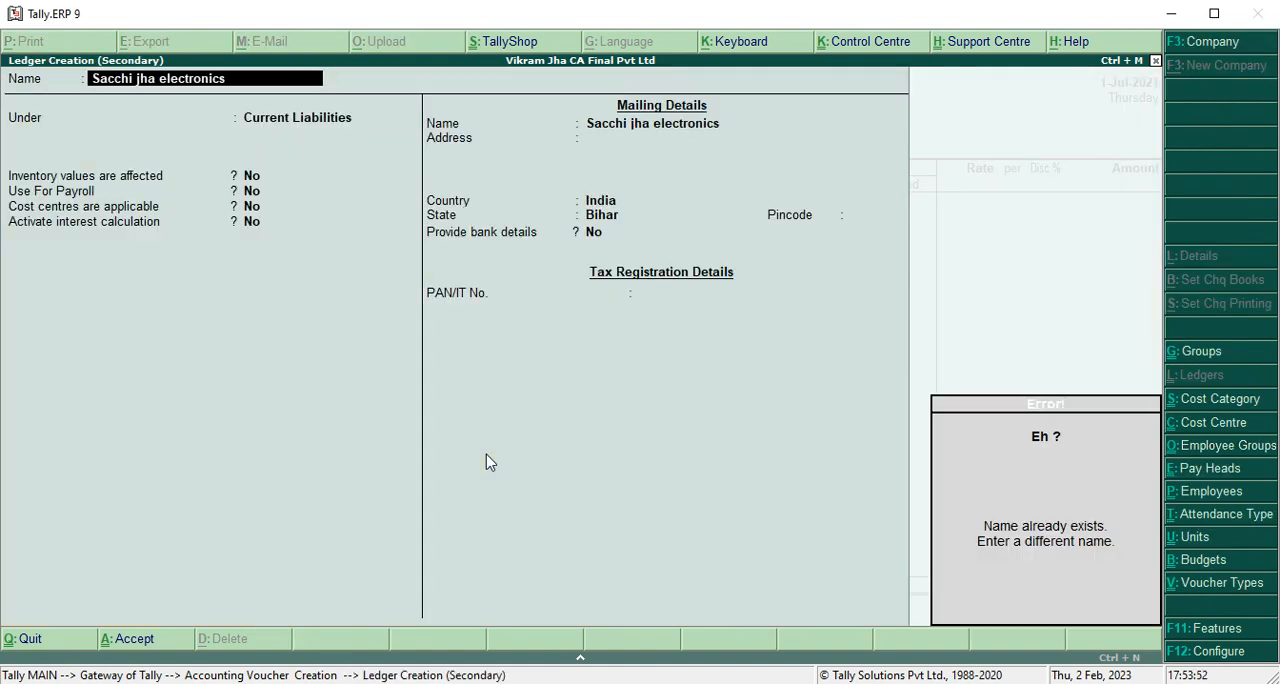
{"action": "key", "text": "Escape"}
{"action": "key", "text": "Escape"}
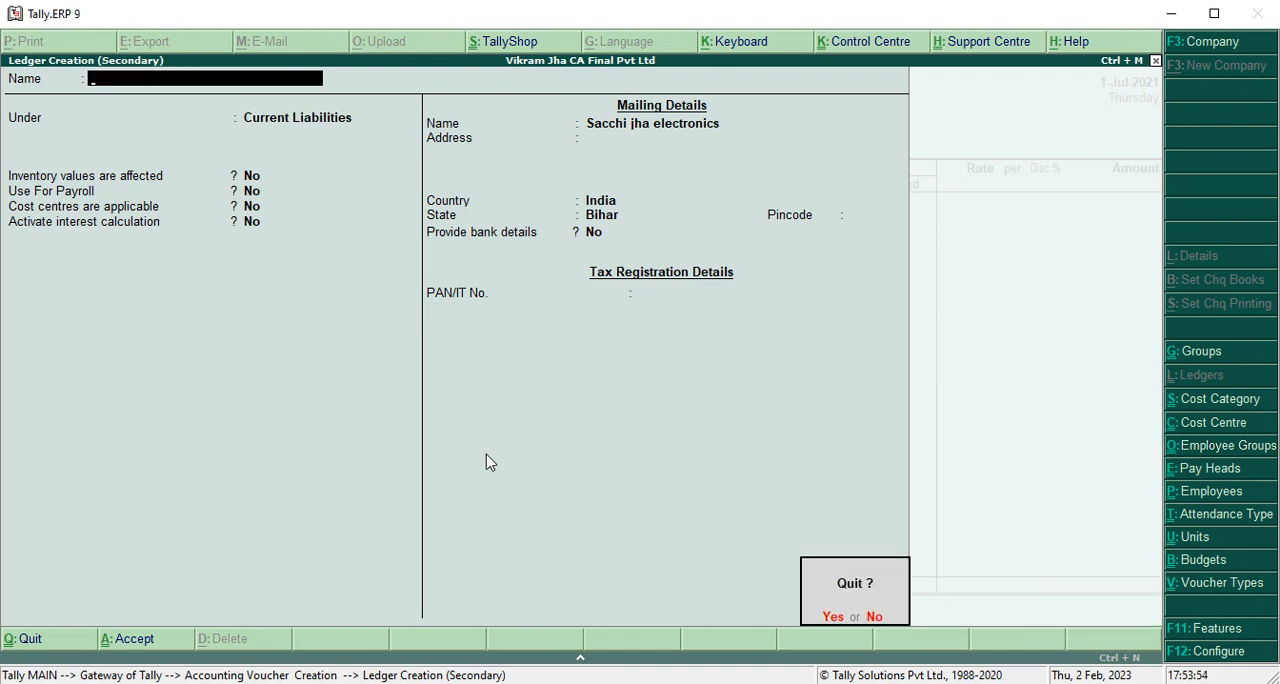
Choose Sacchi jha electronics as the party account and accept the party details unchanged.
{"action": "type", "text": "ysh"}
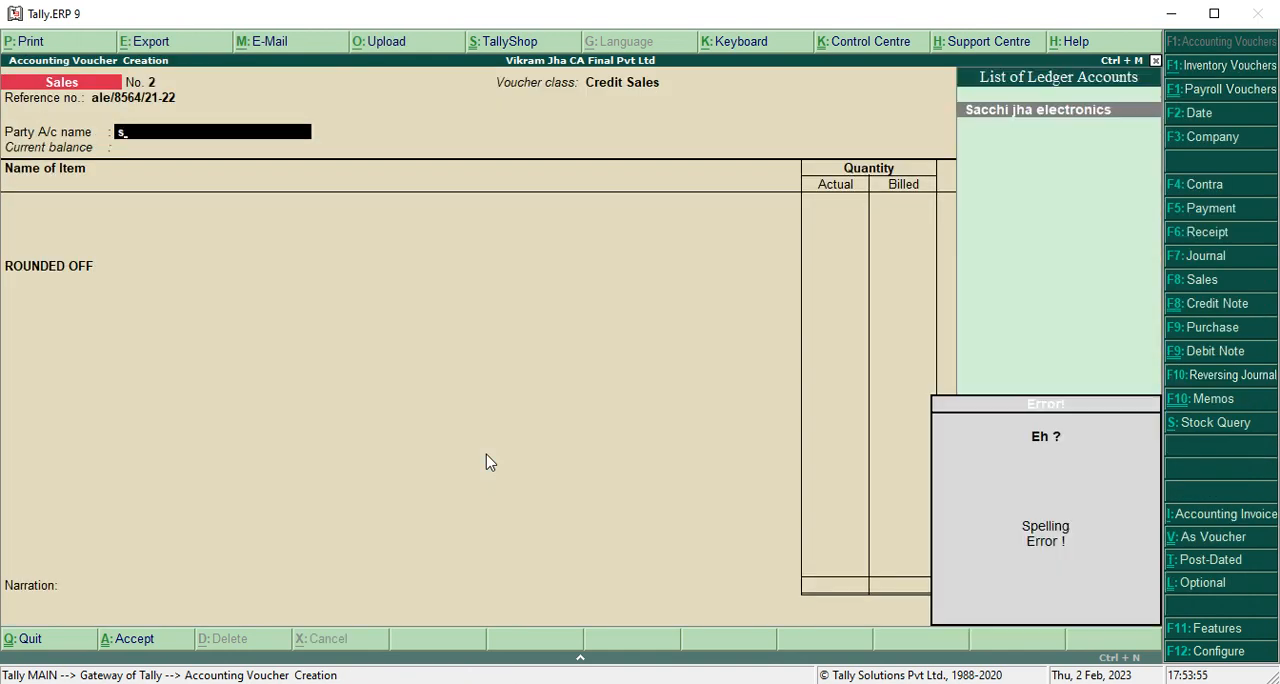
{"action": "key", "text": "Return"}
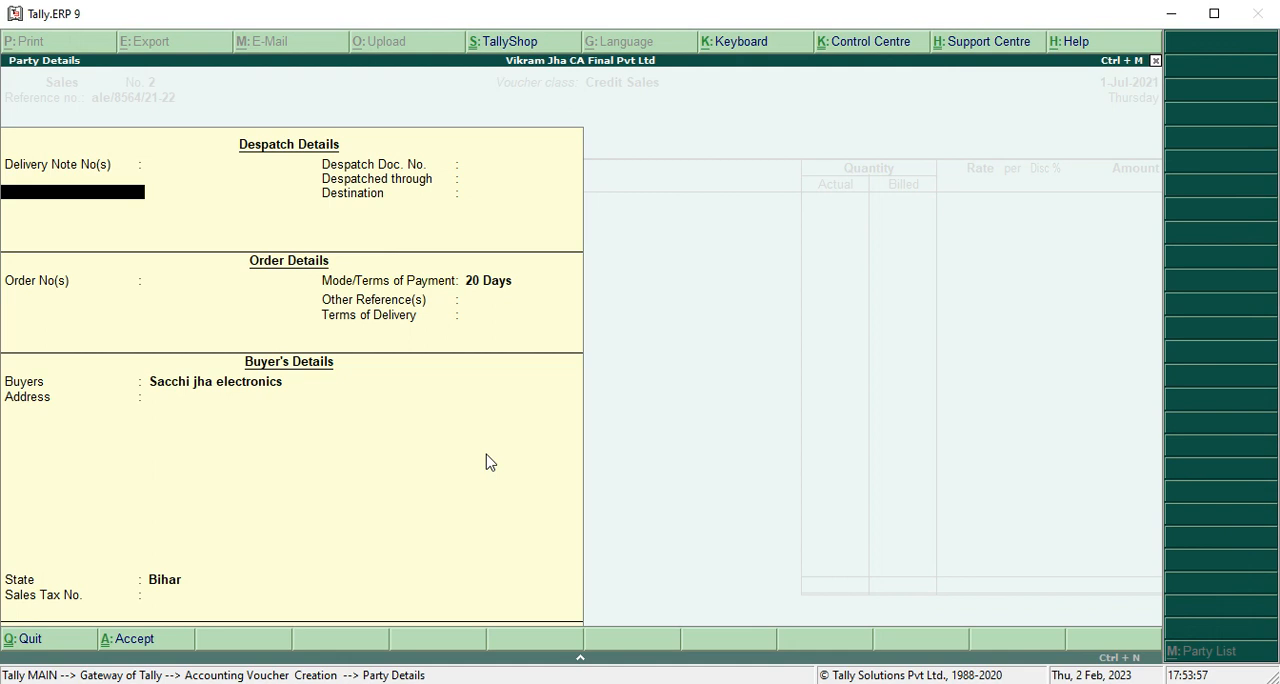
{"action": "key", "text": "ctrl+a"}
Add LED emergency bulb as the first stock item and allocate it from the DWALAKH location.
{"action": "key", "text": "alt+Tab"}
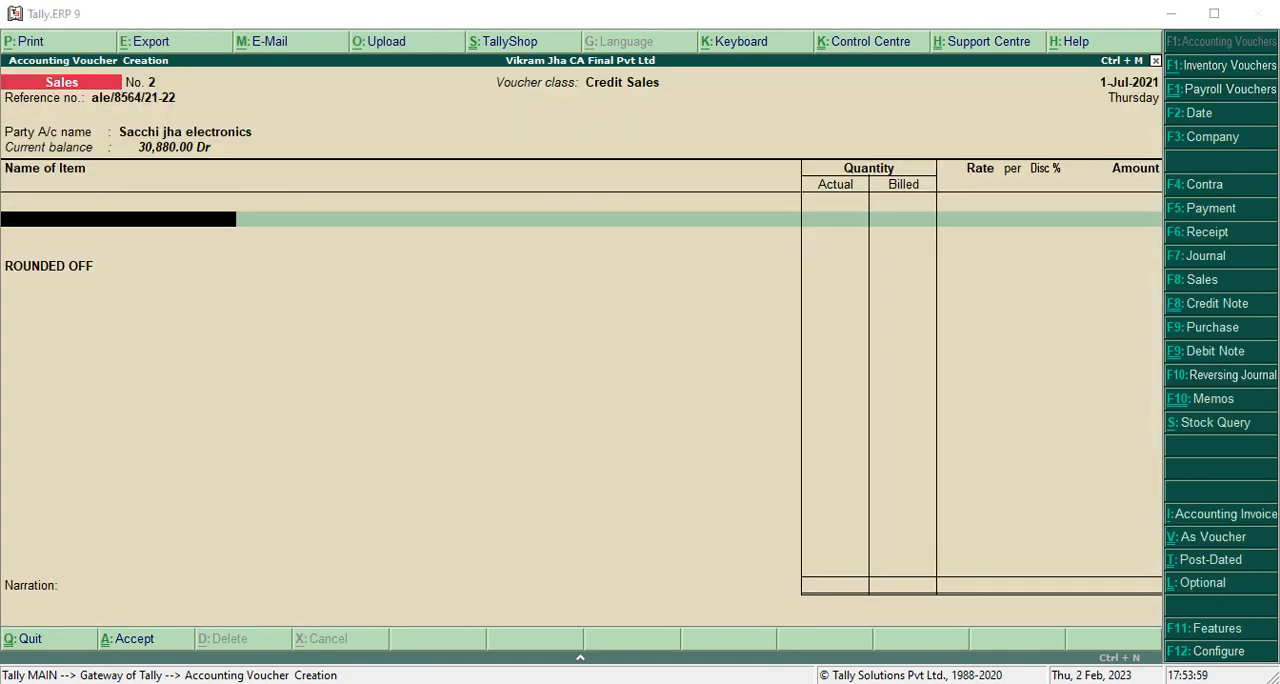
{"action": "left_click", "coordinate": [402, 538]}
{"action": "type", "text": "Le"}
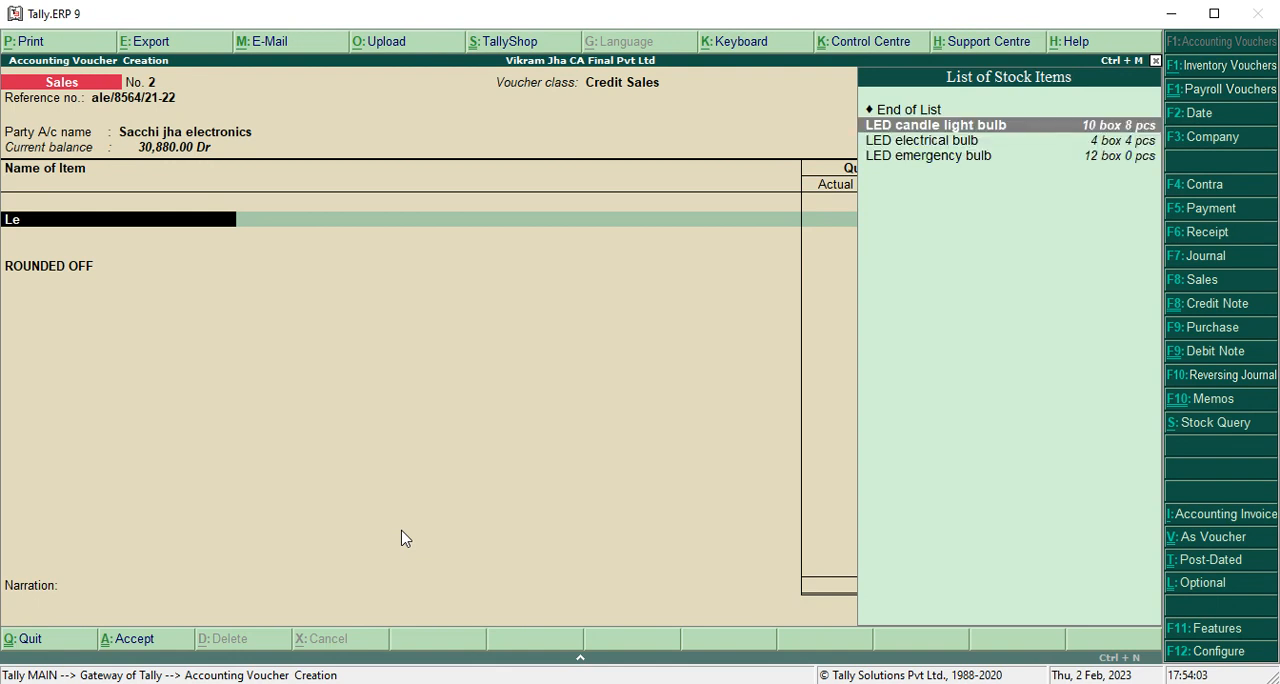
{"action": "key", "text": "Down"}
{"action": "key", "text": "Down"}
{"action": "key", "text": "Return"}
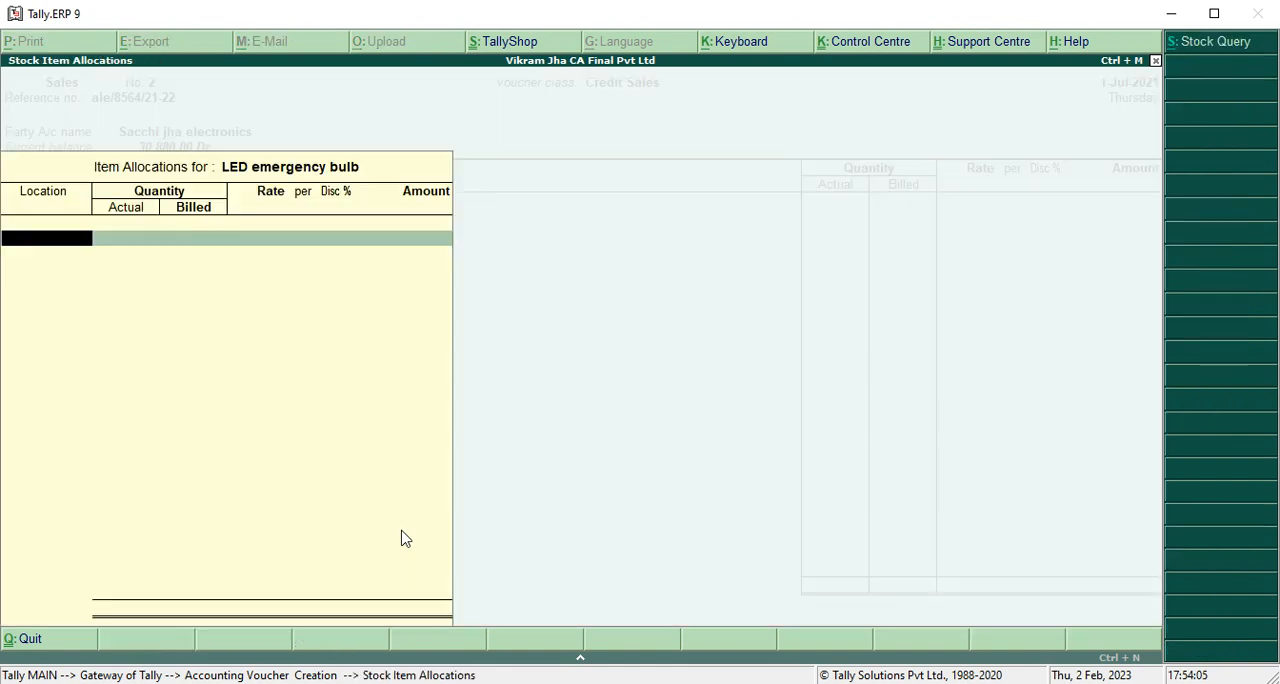
{"action": "key", "text": "alt+Tab"}
{"action": "left_click", "coordinate": [401, 531]}
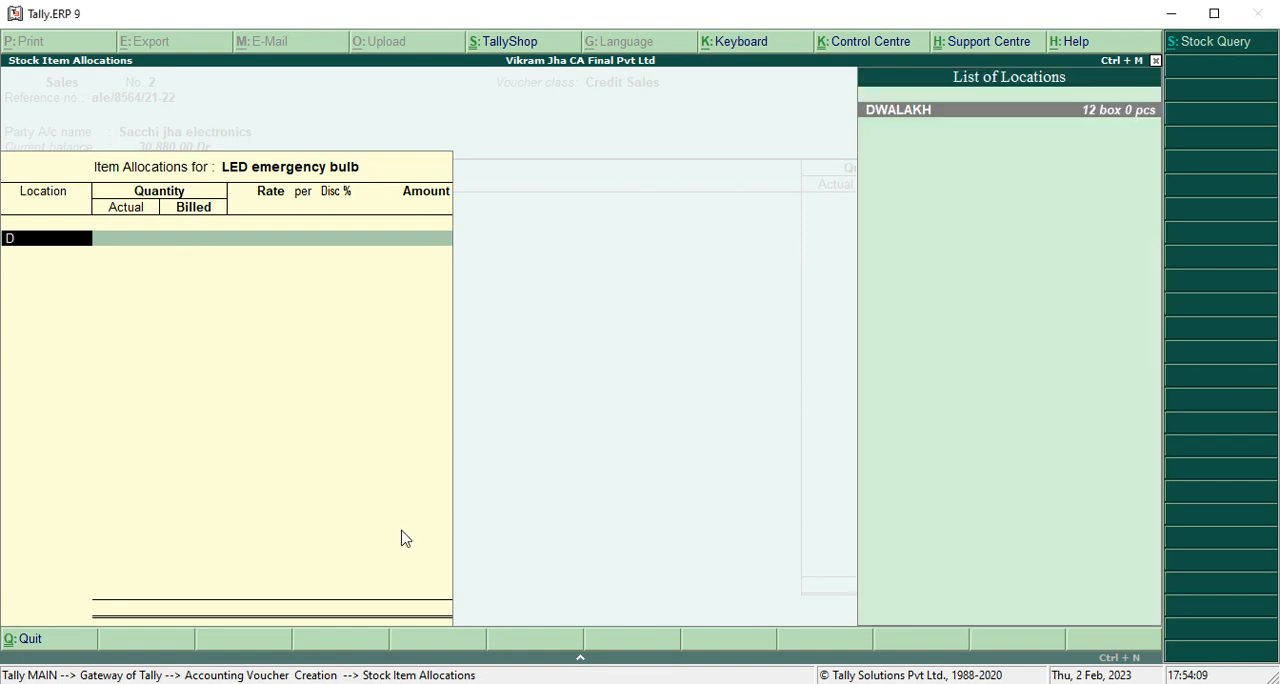
{"action": "key", "text": "Return"}
{"action": "key", "text": "alt+Tab"}
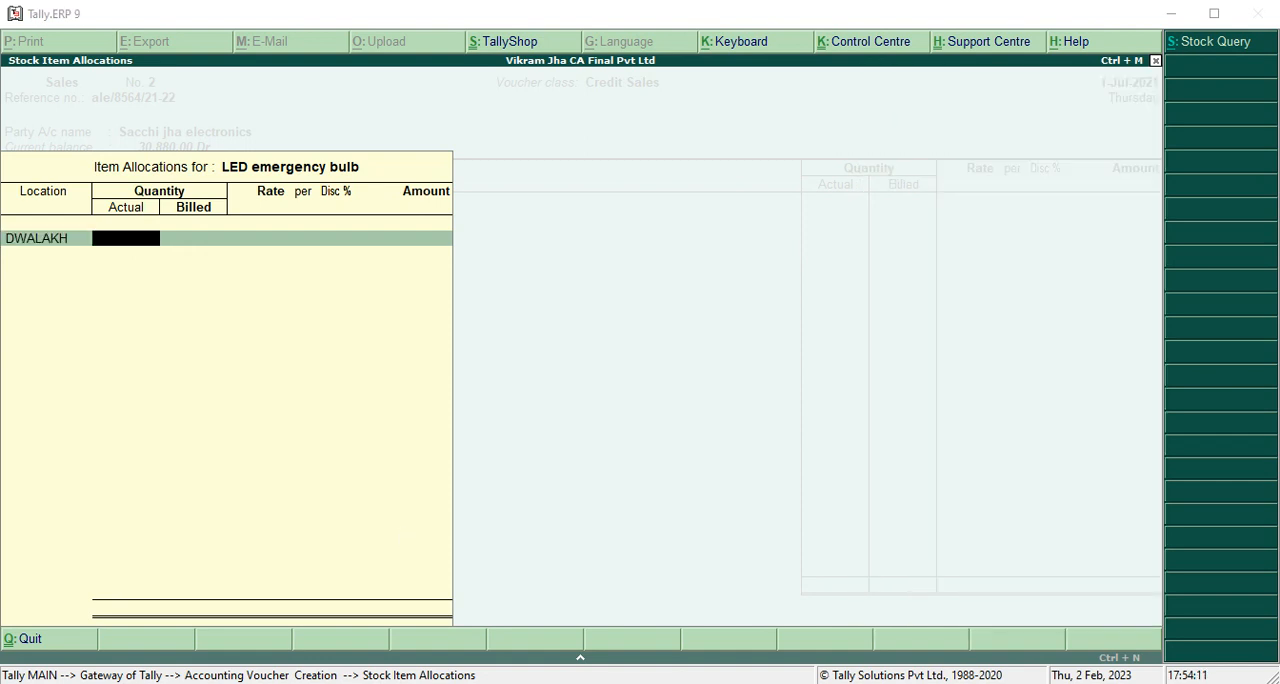
Enter the LED emergency bulb quantity as 5-10 boxes, keep the rate at 1,600.00 per box without discount, and accept the item.
{"action": "left_click", "coordinate": [396, 530]}
{"action": "type", "text": "5-10"}
{"action": "key", "text": "Return"}
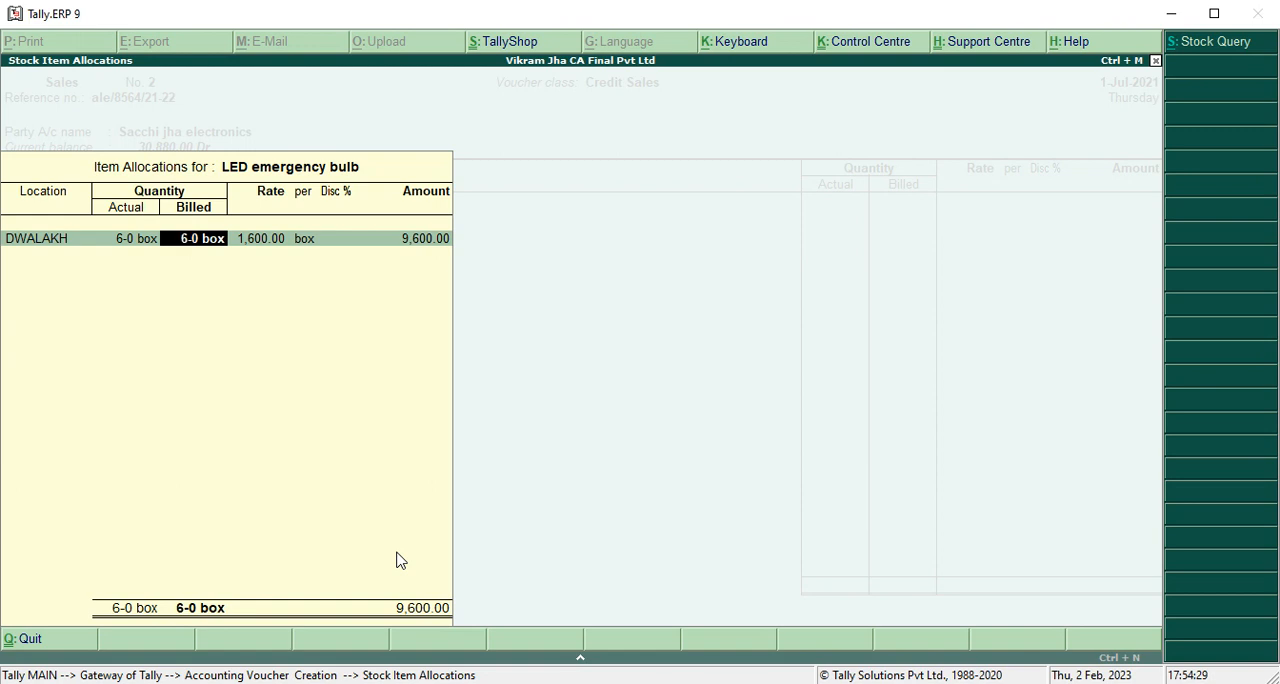
{"action": "key", "text": "Return"}
{"action": "key", "text": "Return"}
{"action": "key", "text": "Return"}
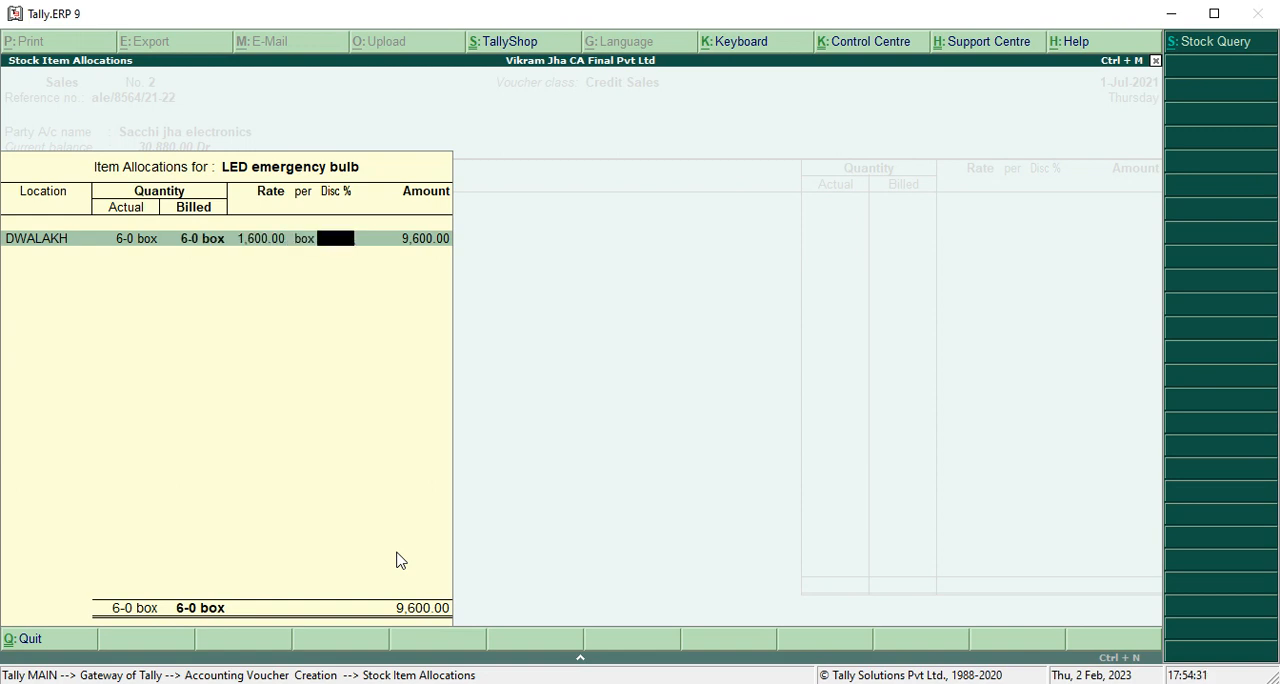
{"action": "key", "text": "Return"}
{"action": "key", "text": "Return"}
{"action": "key", "text": "Return"}
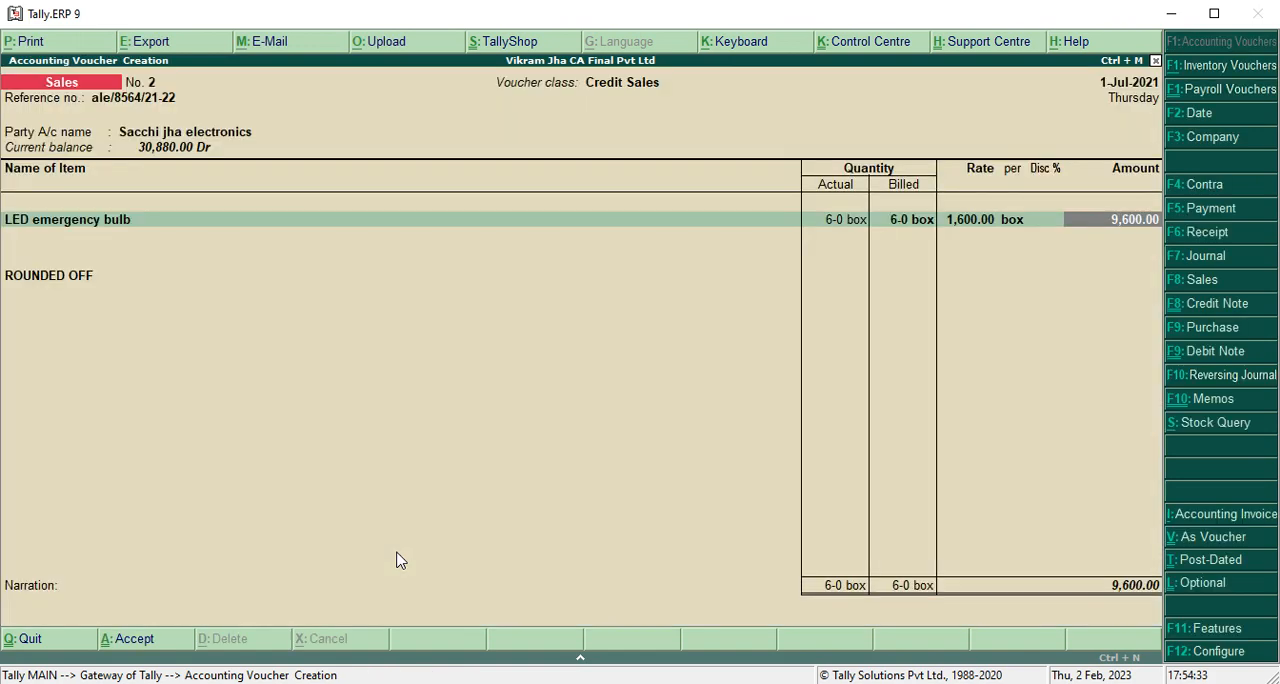
{"action": "key", "text": "Return"}
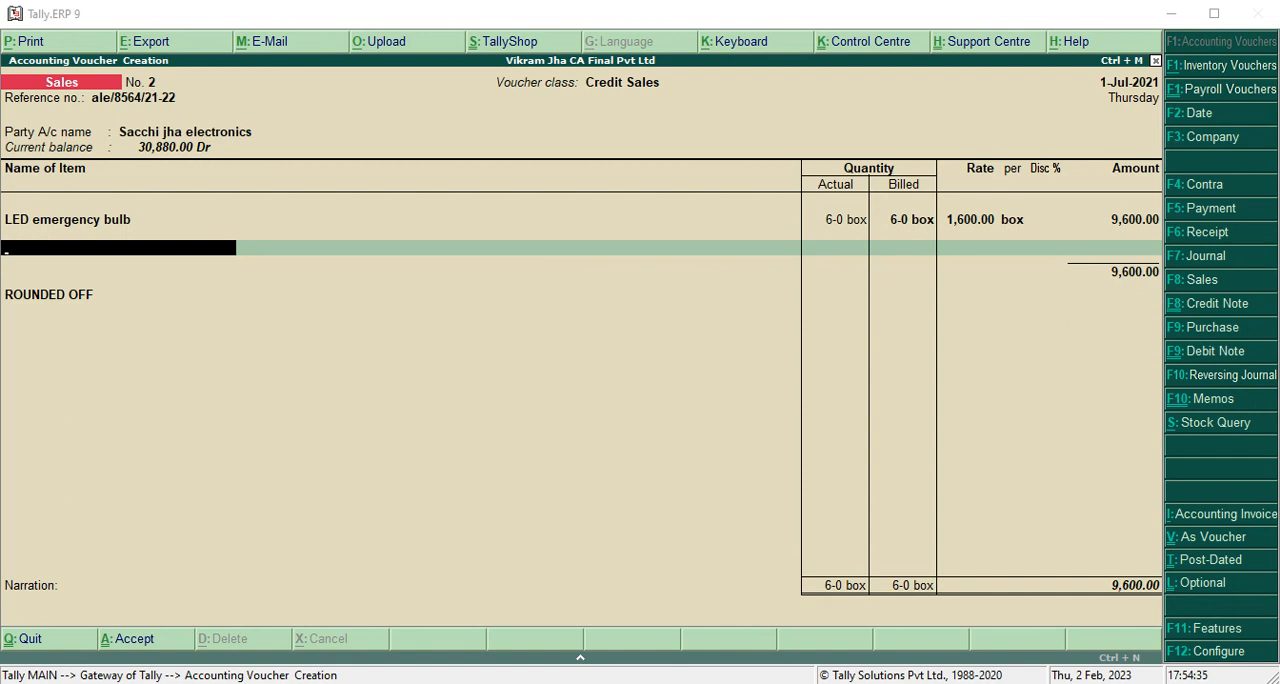
Add LED candle light bulb as the second stock item, allocated from the DWALAKH location.
{"action": "type", "text": "Led"}
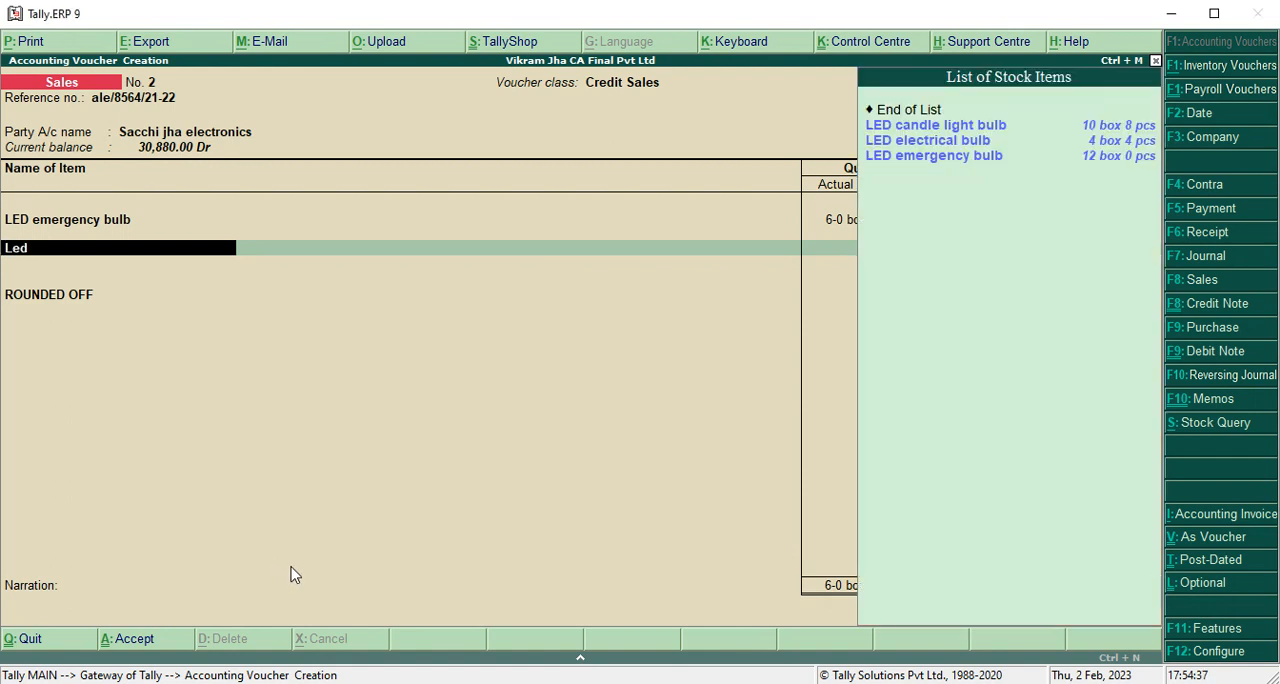
{"action": "key", "text": "Down"}
{"action": "key", "text": "Up"}
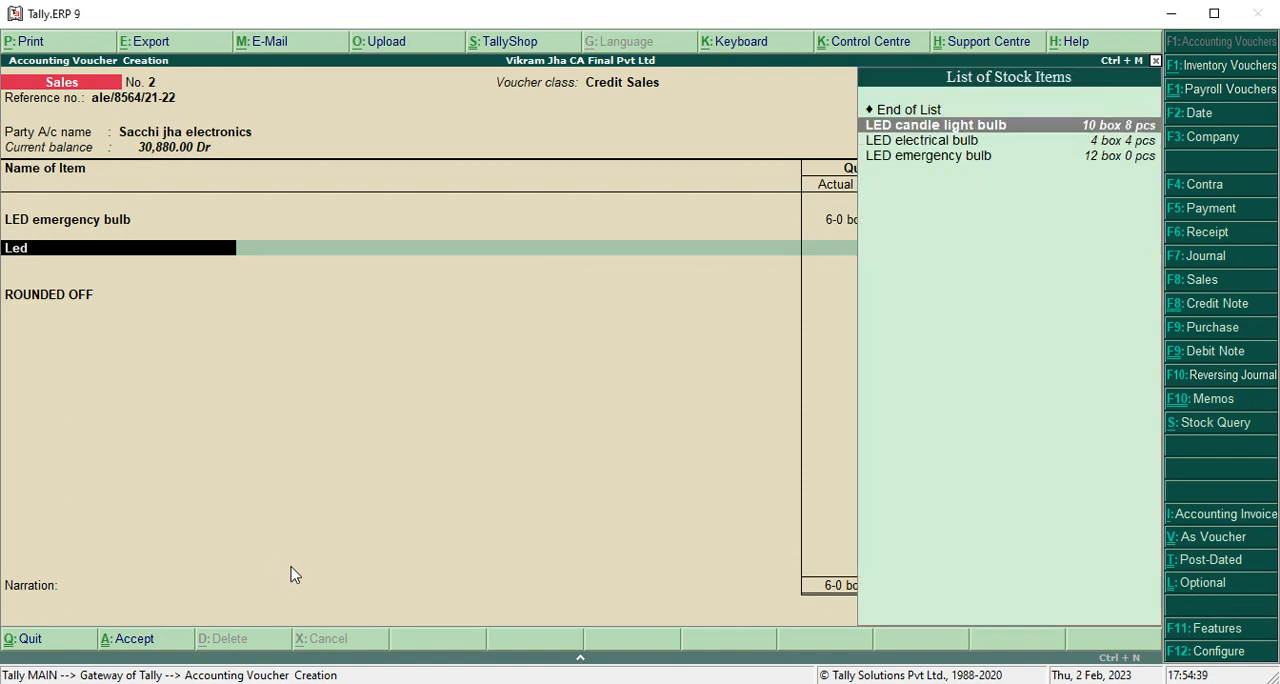
{"action": "key", "text": "Return"}
{"action": "type", "text": "D"}
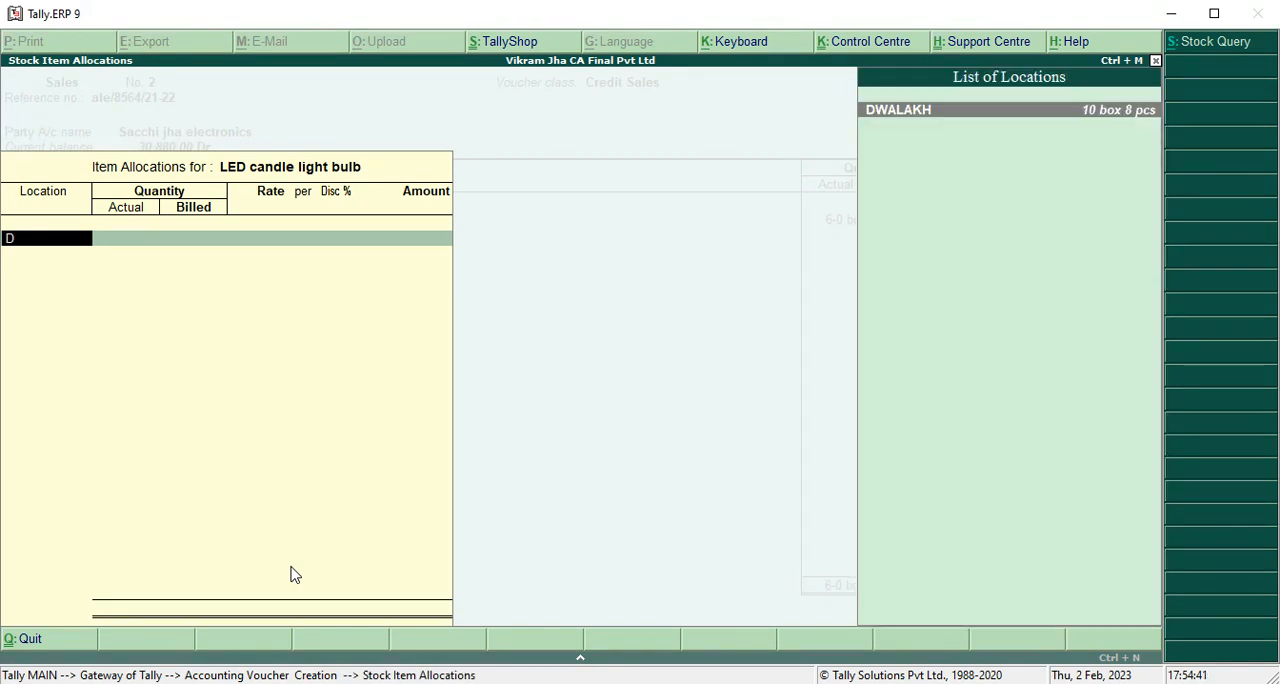
{"action": "key", "text": "Return"}
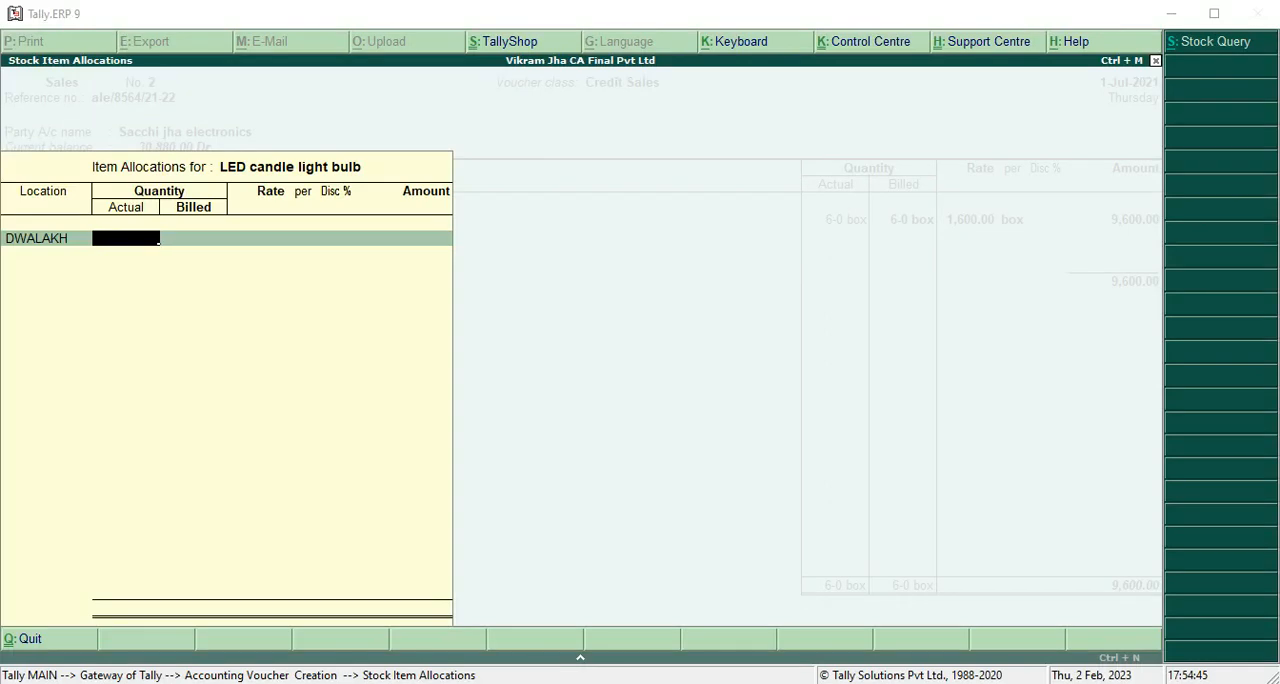
Enter the LED candle light bulb quantity as 10-12 boxes and keep the rate at 1,900.00 per box without discount.
{"action": "left_click", "coordinate": [560, 547]}
{"action": "type", "text": "10-12"}
{"action": "key", "text": "Return"}
{"action": "key", "text": "Return"}
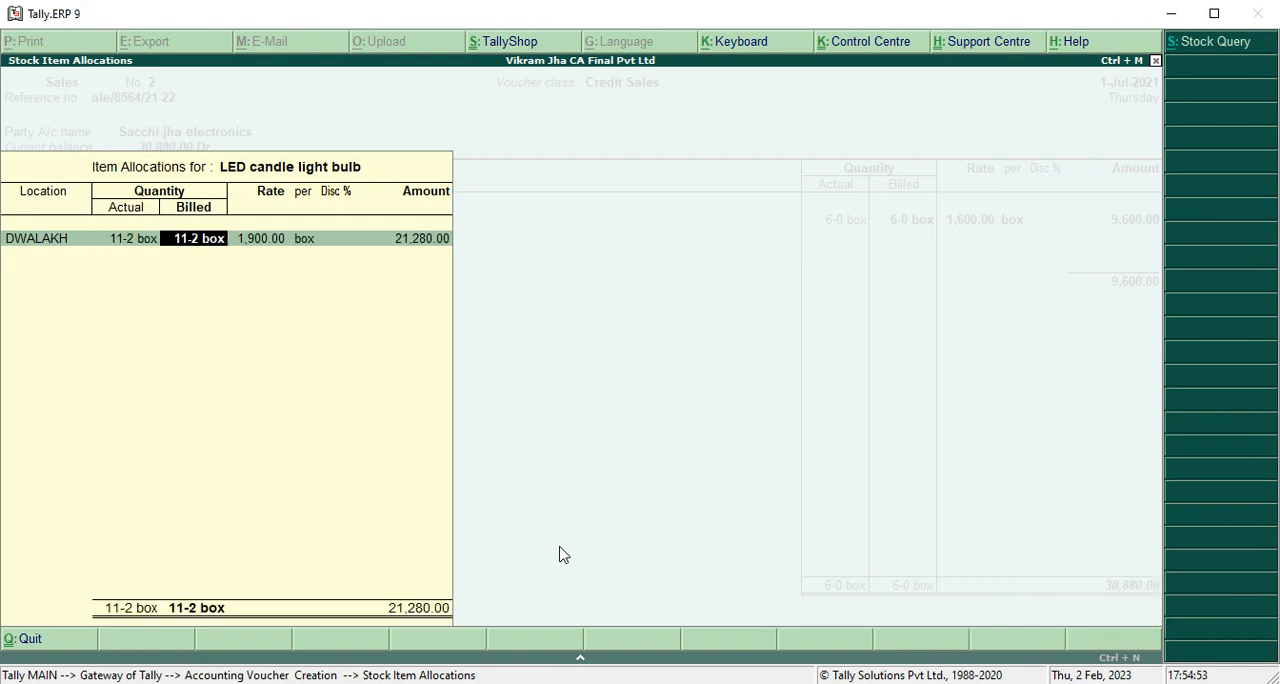
{"action": "key", "text": "Return"}
{"action": "key", "text": "Return"}
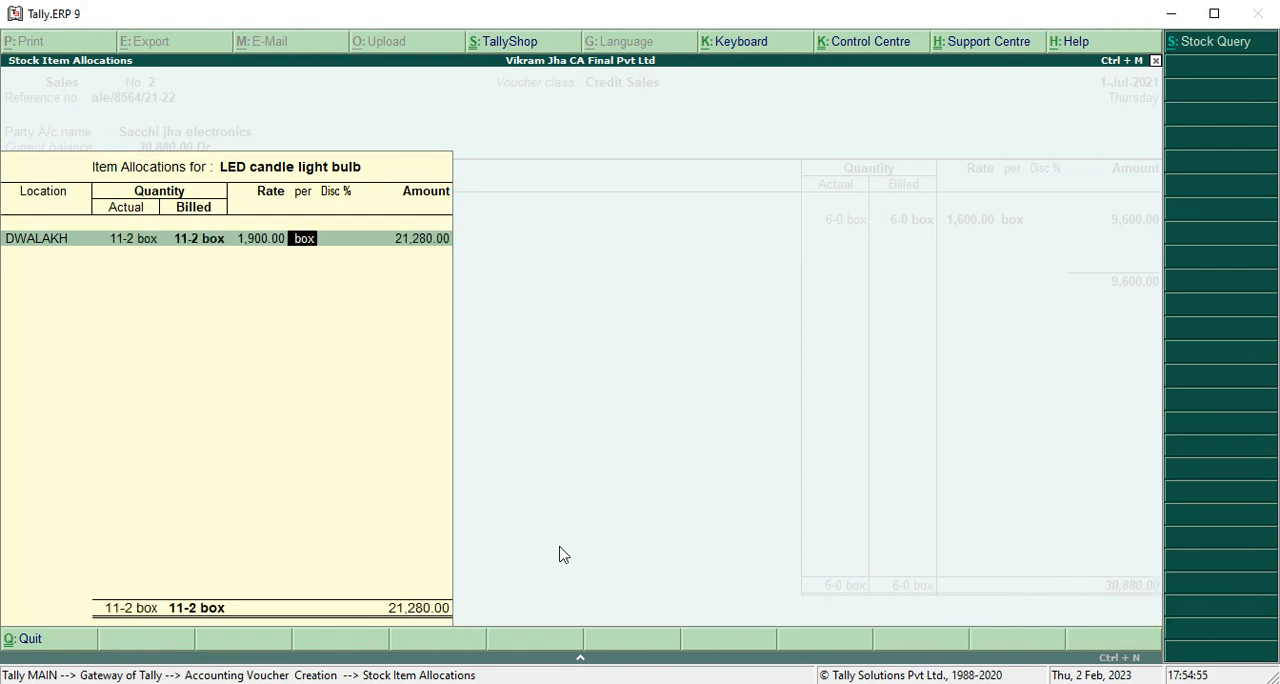
{"action": "key", "text": "Return"}
{"action": "key", "text": "Return"}
{"action": "key", "text": "Return"}
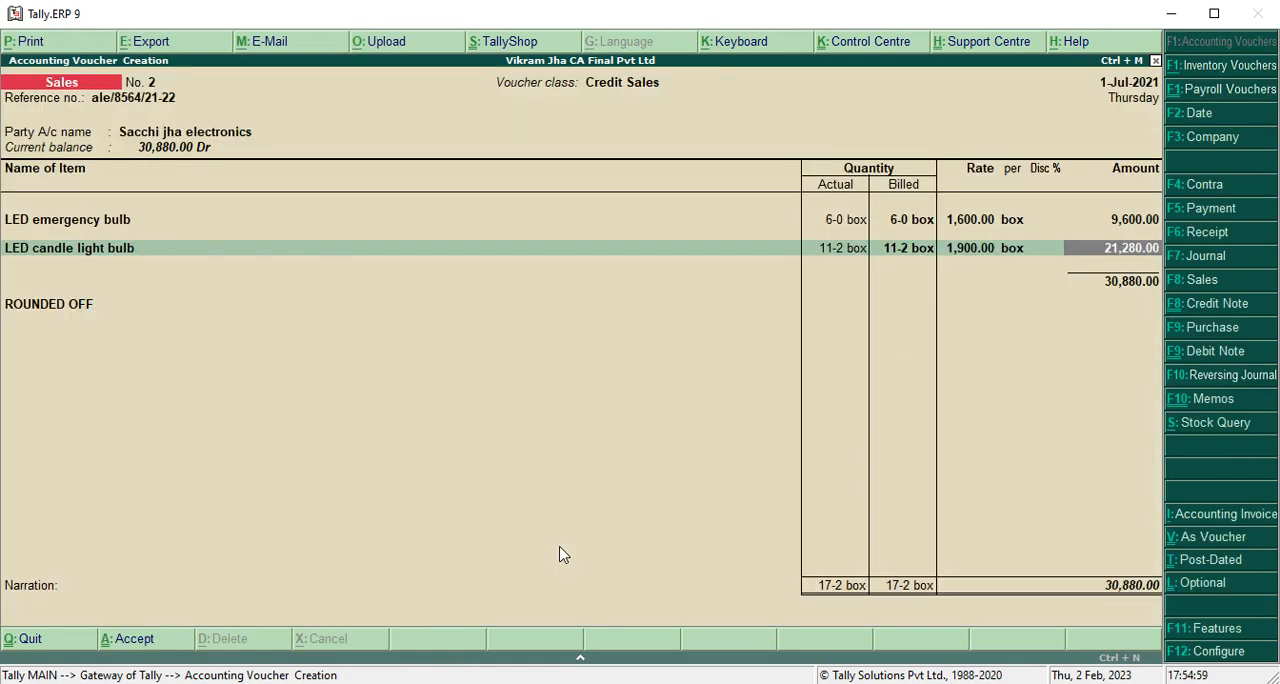
End the voucher's item list after the two bulbs and move on to the narration.
{"action": "key", "text": "Return"}
{"action": "key", "text": "Return"}
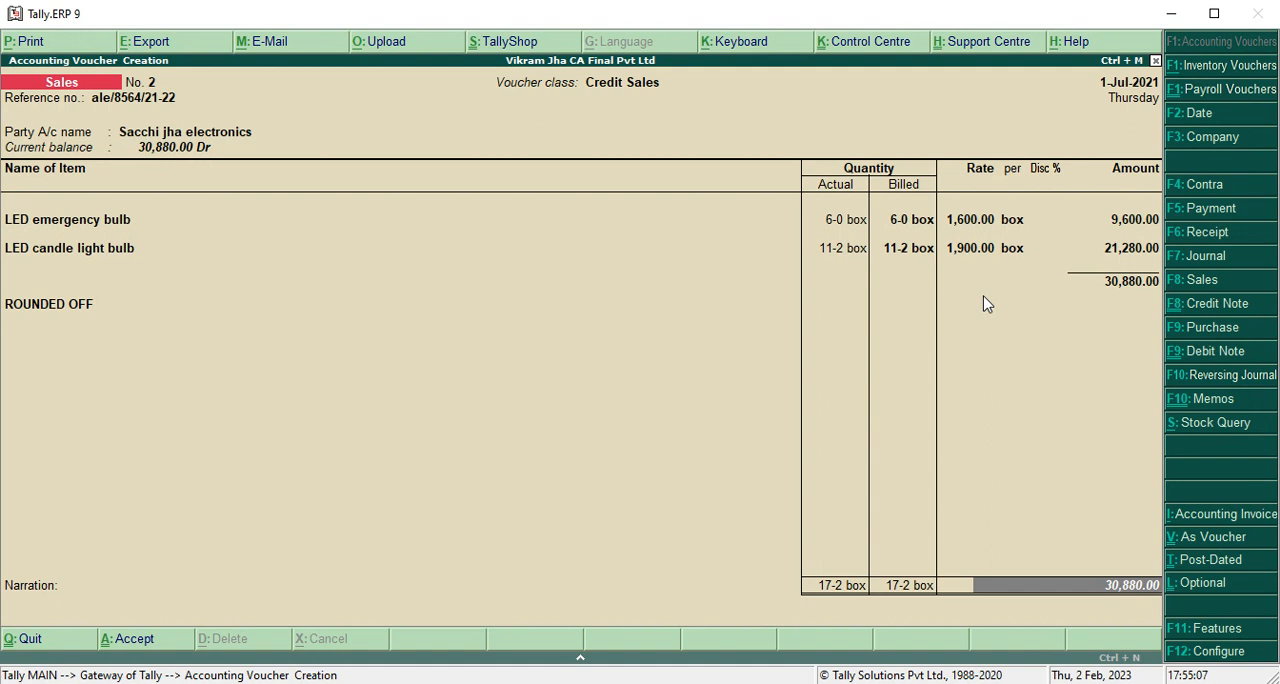
{"action": "key", "text": "Return"}
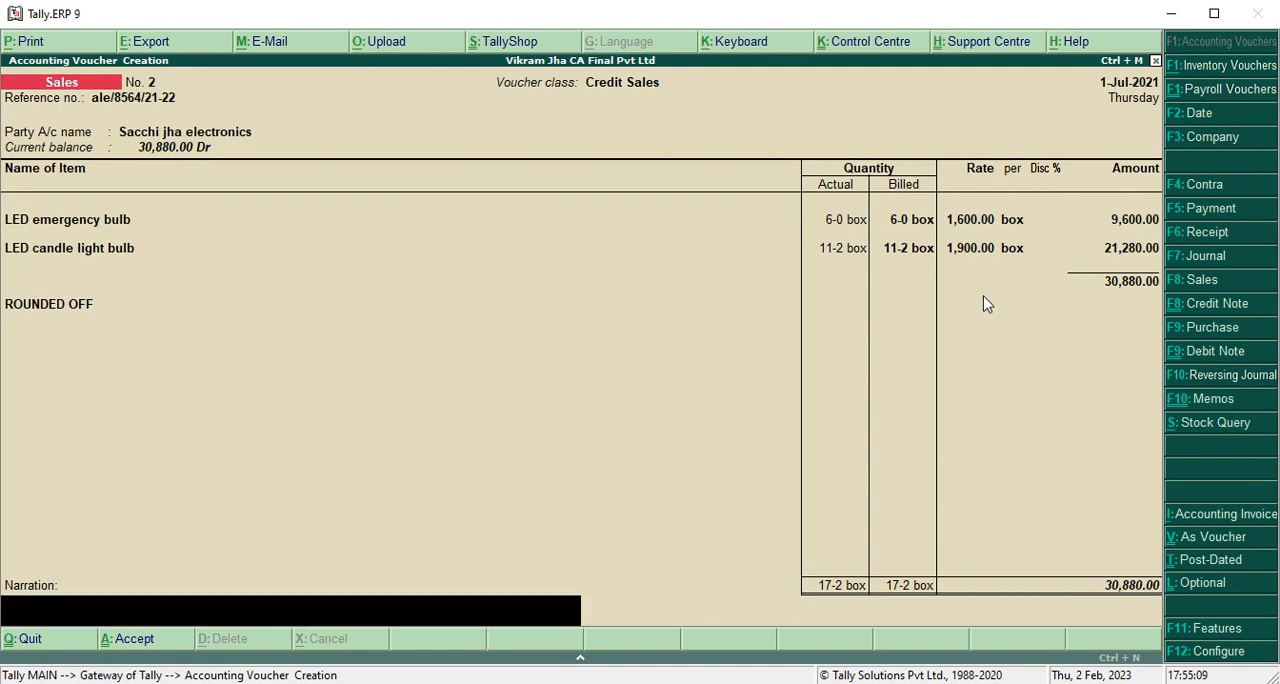
Save the sales voucher without a narration and leave voucher creation for the Gateway of Tally.
{"action": "key", "text": "Return"}
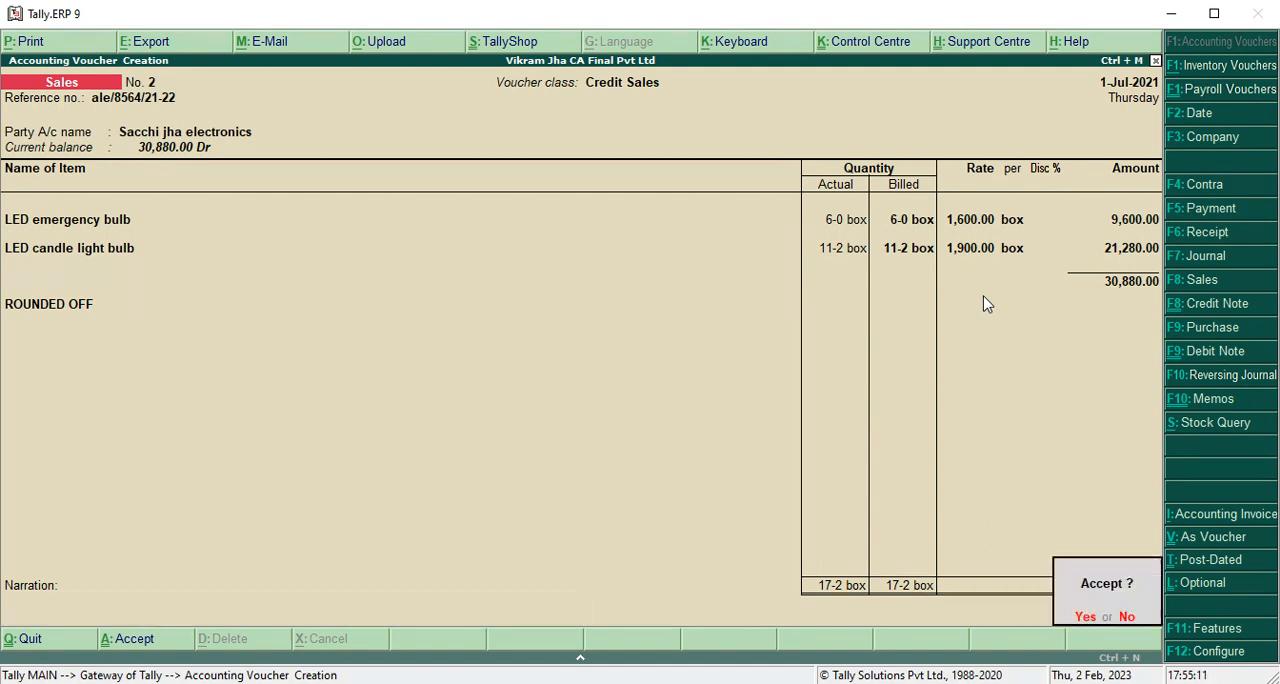
{"action": "key", "text": "Return"}
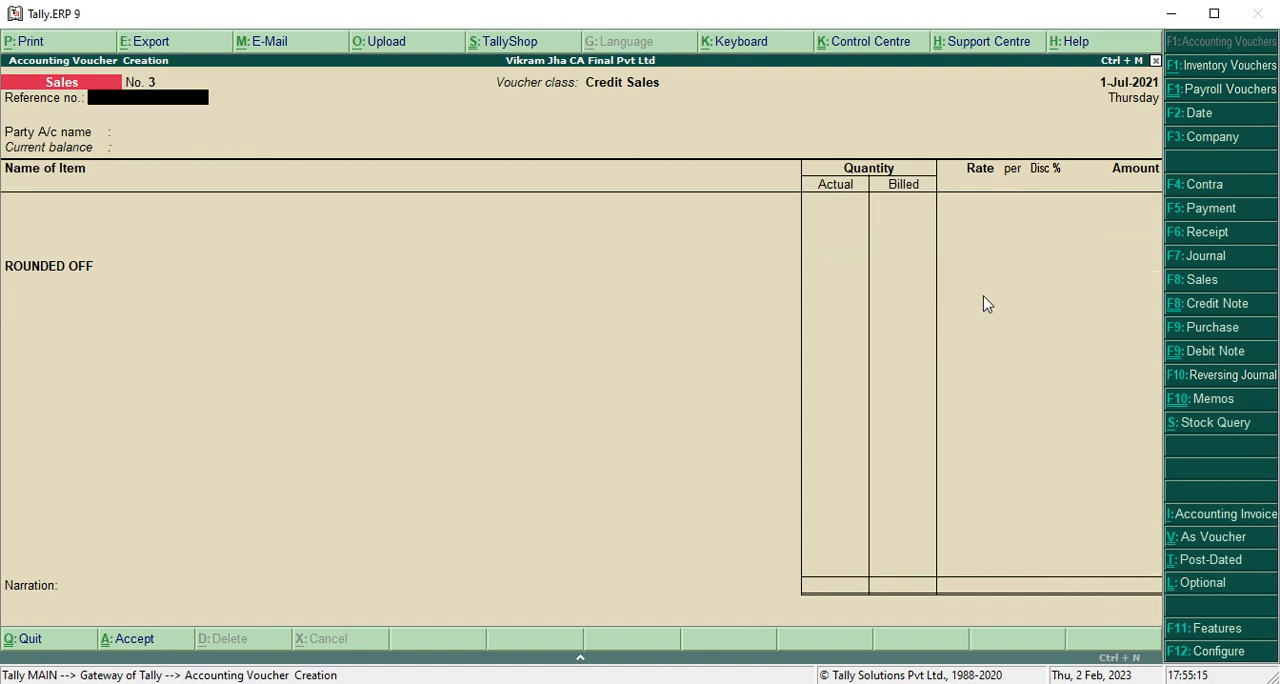
{"action": "key", "text": "Escape"}
Open the Balance Sheet report and expand it to its detailed view.
{"action": "key", "text": "Down"}
{"action": "key", "text": "Down"}
{"action": "key", "text": "Down"}
{"action": "key", "text": "Down"}
{"action": "key", "text": "Down"}
{"action": "key", "text": "Down"}
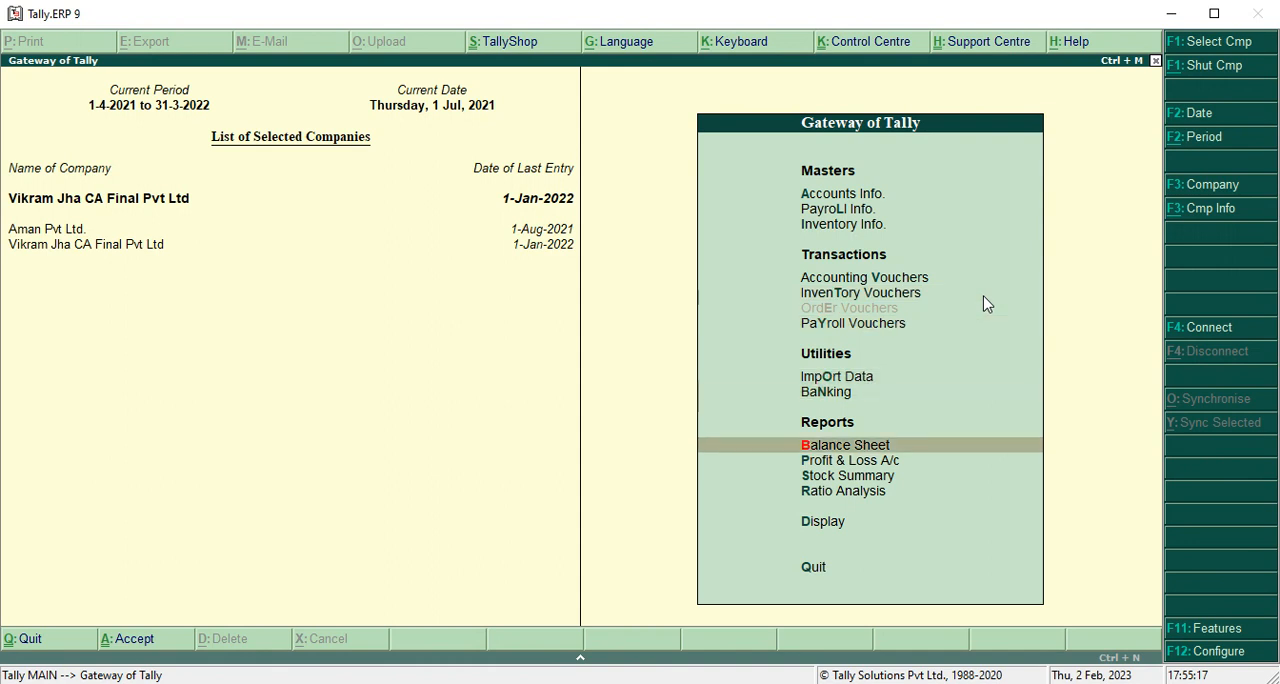
{"action": "key", "text": "Up"}
{"action": "key", "text": "Return"}
{"action": "key", "text": "alt+F1"}
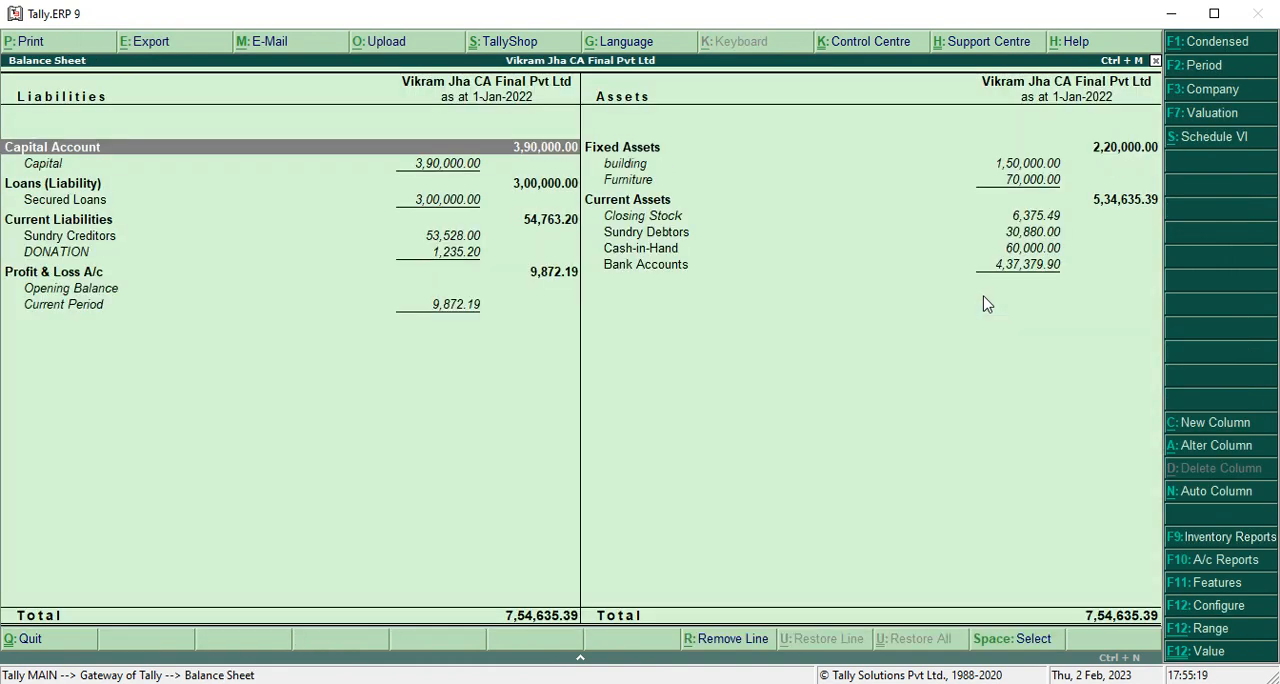
Open the monthly summary of the DONATION ledger under Current Liabilities.
{"action": "key", "text": "Down"}
{"action": "key", "text": "Down"}
{"action": "key", "text": "Down"}
{"action": "key", "text": "Down"}
{"action": "key", "text": "Down"}
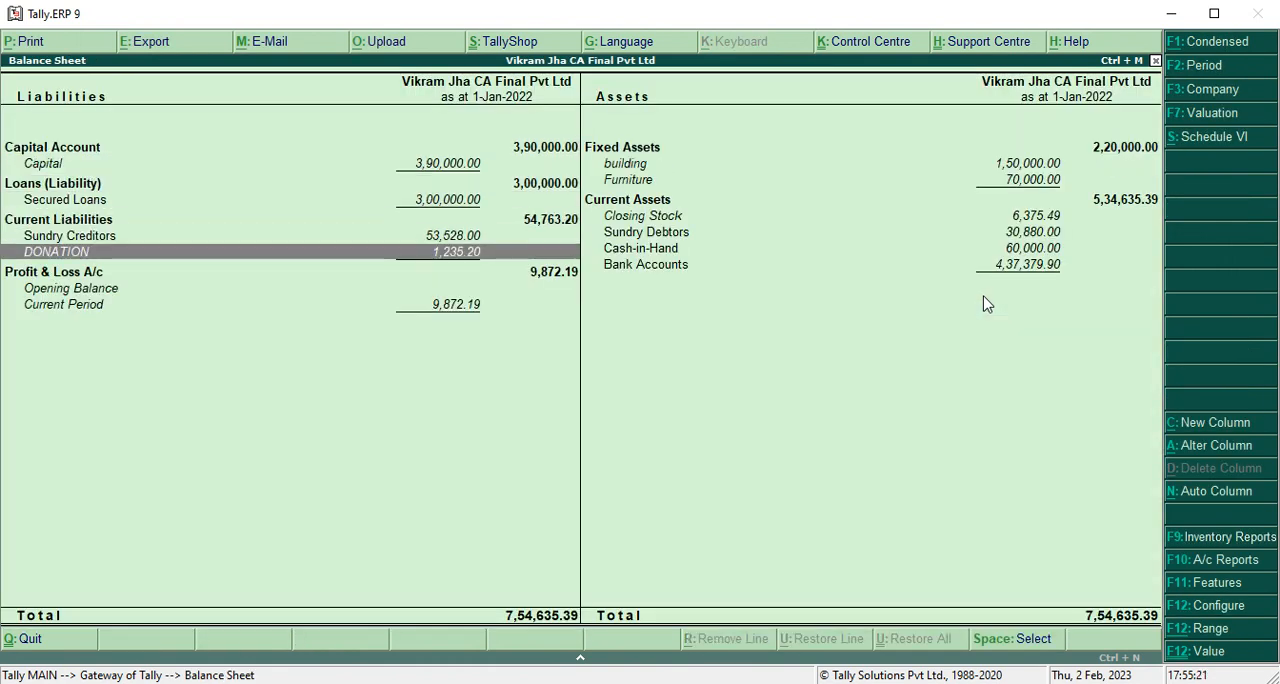
{"action": "key", "text": "Return"}
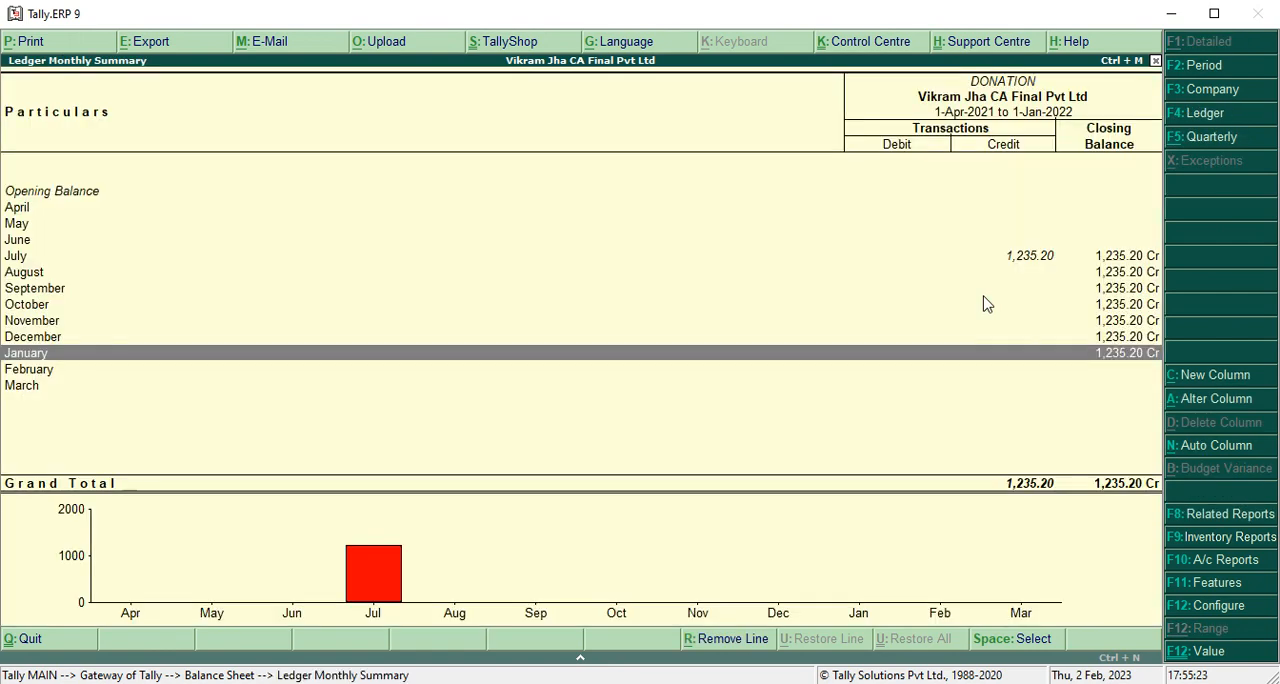
Open the DONATION ledger's July vouchers and review the donation credited by each Sacchi jha electronics sales entry.
{"action": "key", "text": "Up"}
{"action": "key", "text": "Up"}
{"action": "key", "text": "Up"}
{"action": "key", "text": "Up"}
{"action": "key", "text": "Up"}
{"action": "key", "text": "Up"}
{"action": "key", "text": "Return"}
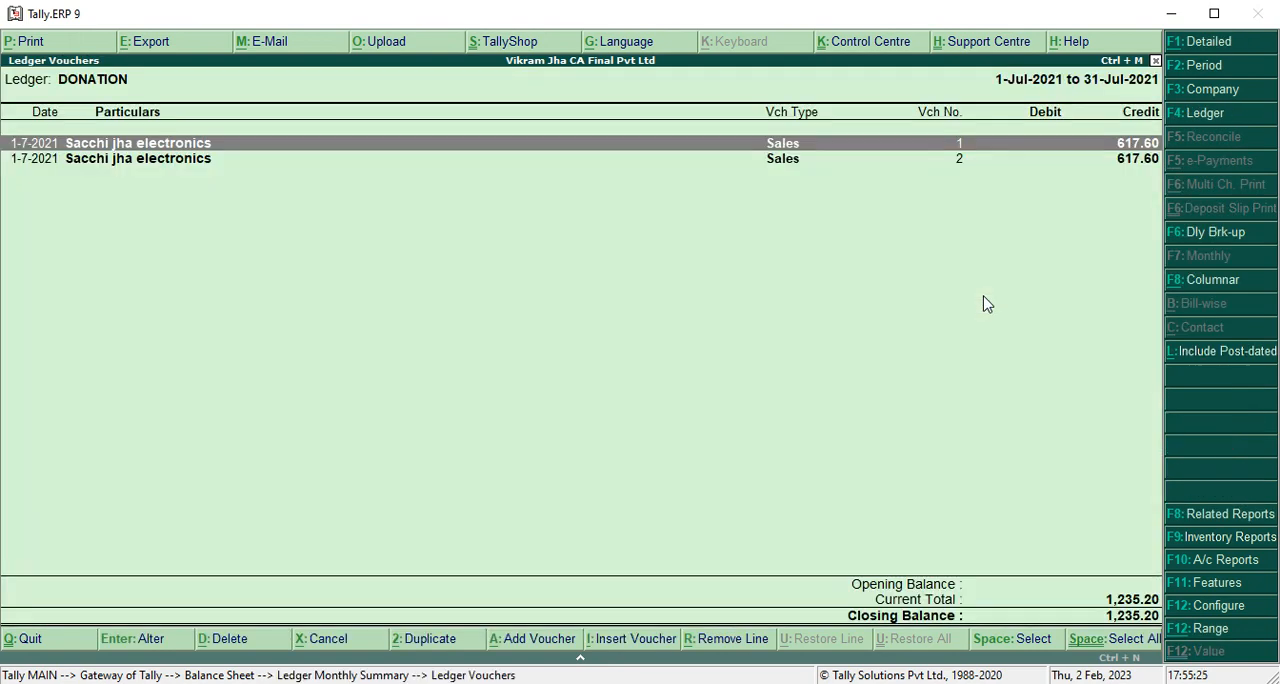
{"action": "key", "text": "Down"}
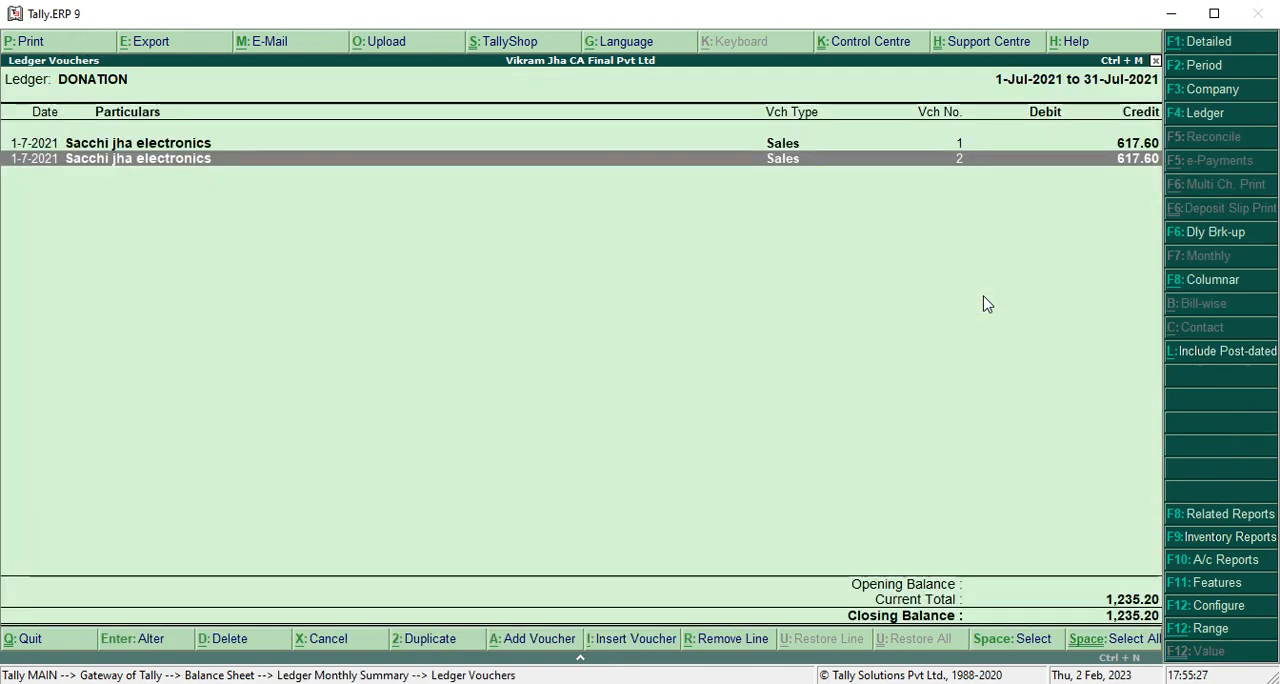
{"action": "key", "text": "Up"}
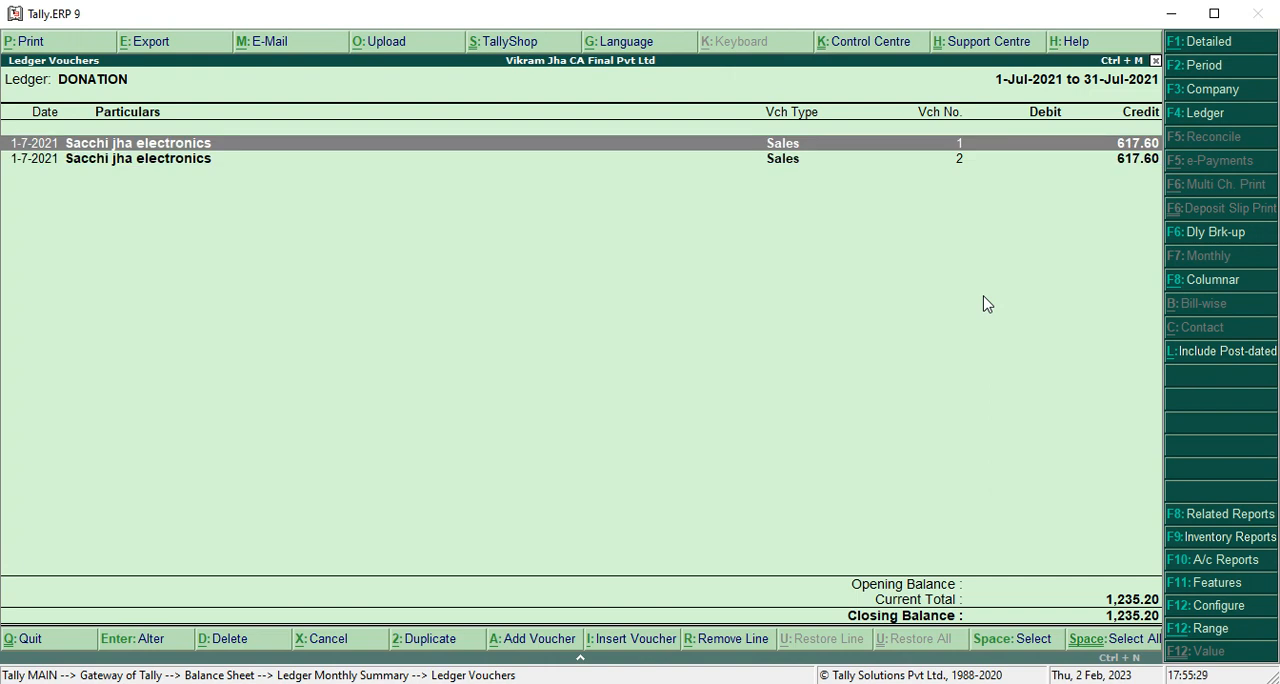
{"action": "key", "text": "Down"}
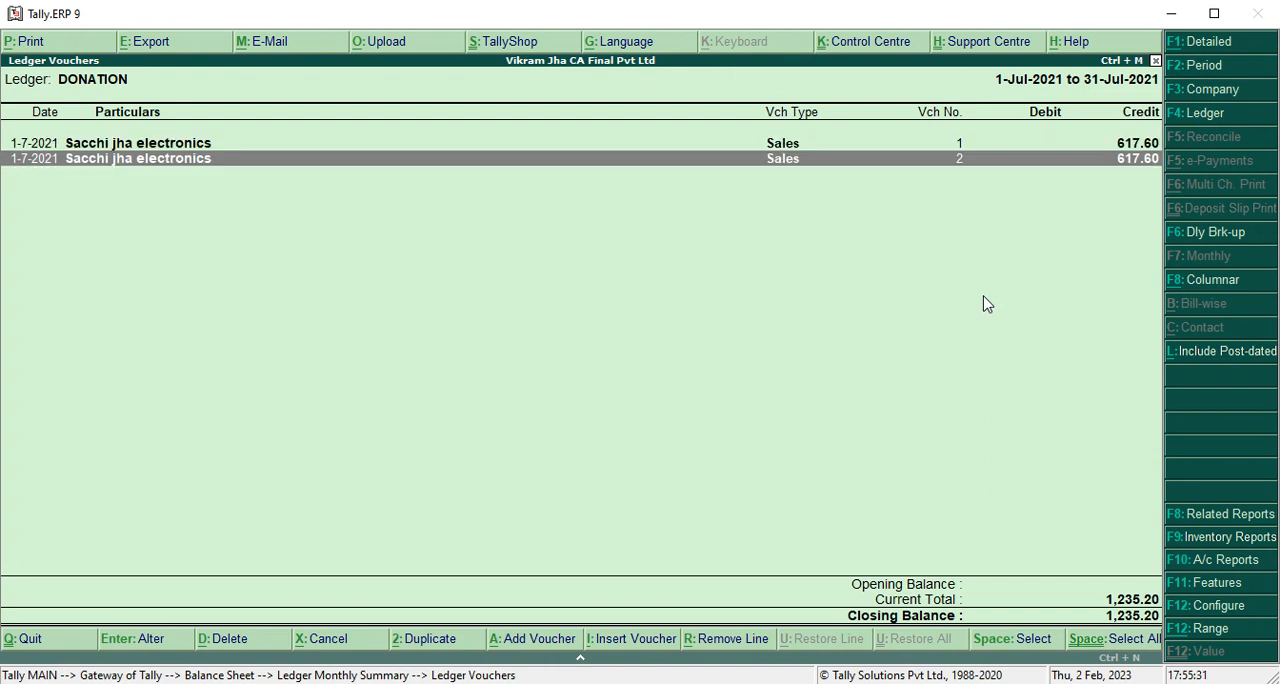